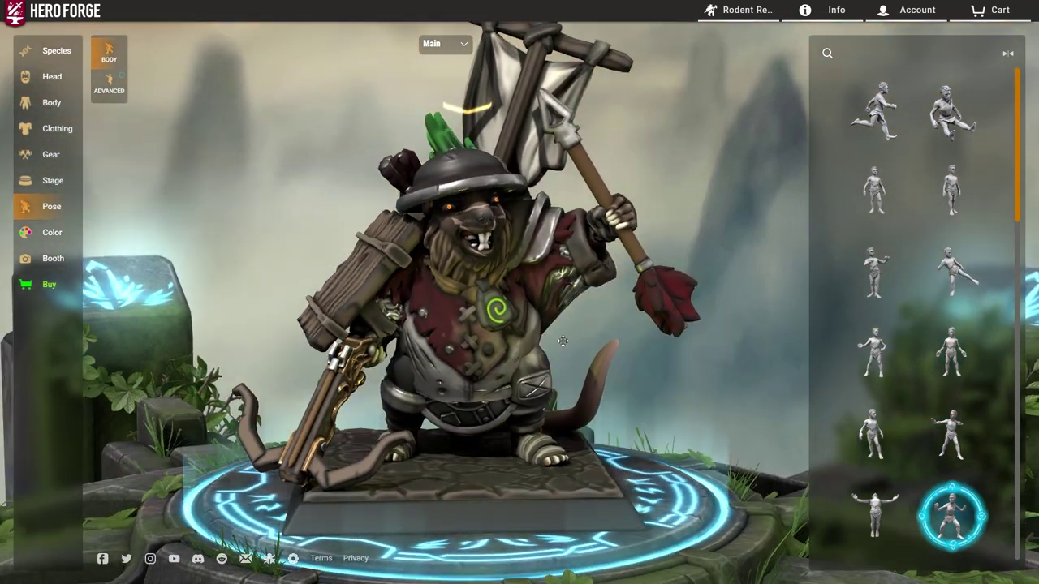
# Step: Open the Pikachu figure's advanced pose settings and shift the main character sideways to -0.67
pyautogui.moveTo(563, 341); pyautogui.dragTo(594, 345)
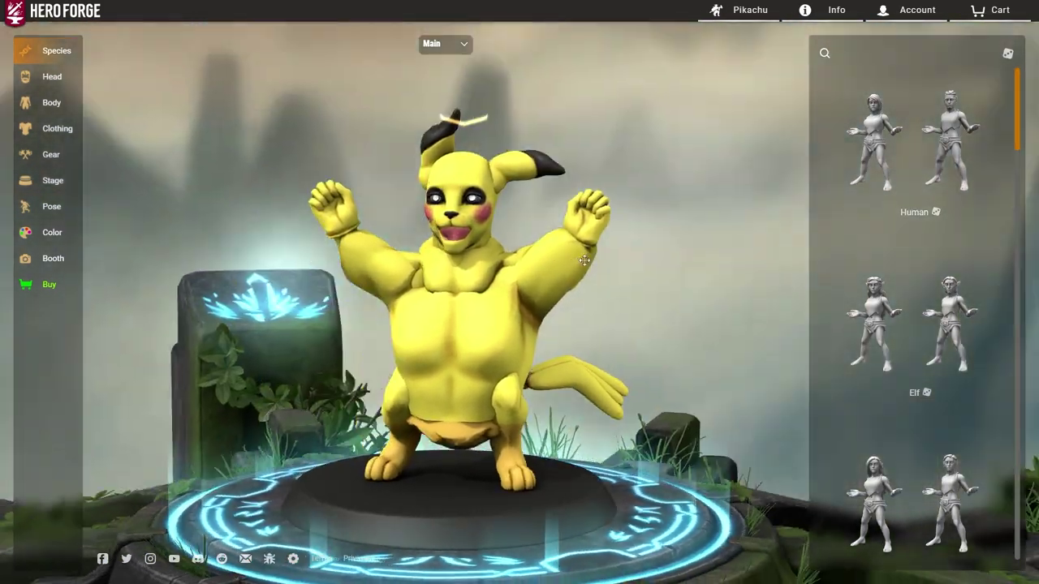
pyautogui.moveTo(584, 260); pyautogui.dragTo(555, 301)
pyautogui.click(72, 202)
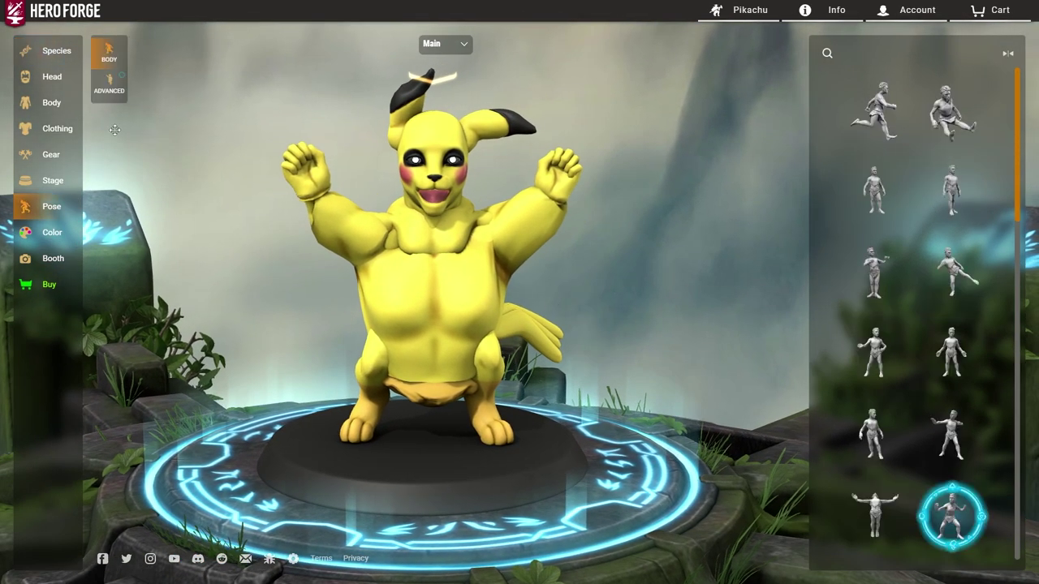
pyautogui.click(114, 96)
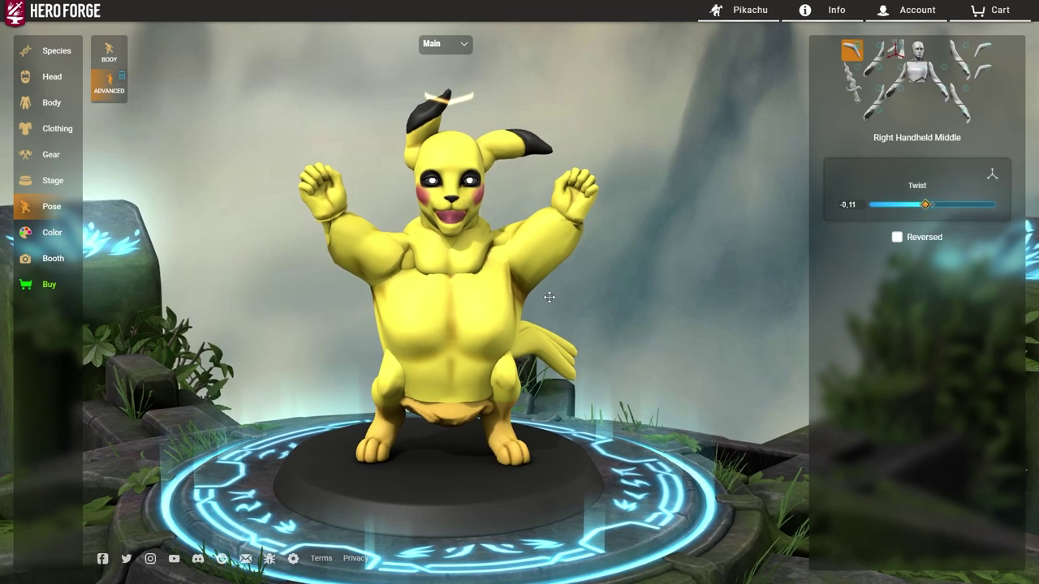
pyautogui.moveTo(550, 297); pyautogui.dragTo(515, 297)
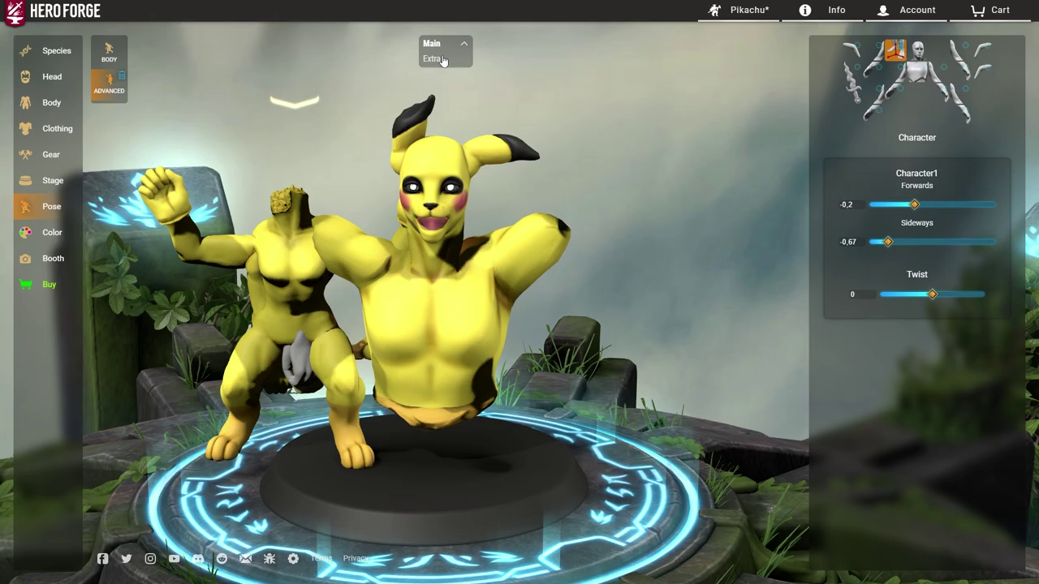
# Step: Try shifting the Pikachu's extra character sideways, return it to its place, and view the figure from several angles
pyautogui.click(444, 62)
pyautogui.moveTo(939, 199); pyautogui.dragTo(983, 203)
pyautogui.moveTo(544, 288); pyautogui.dragTo(542, 249)
pyautogui.moveTo(983, 199); pyautogui.dragTo(939, 199)
pyautogui.moveTo(520, 262); pyautogui.dragTo(589, 311)
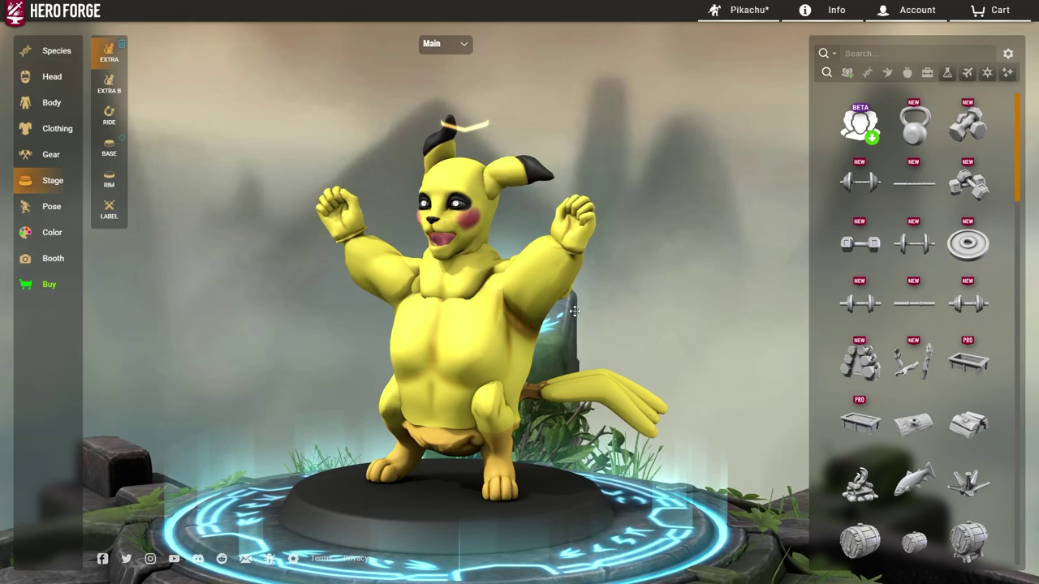
pyautogui.moveTo(575, 312); pyautogui.dragTo(536, 325)
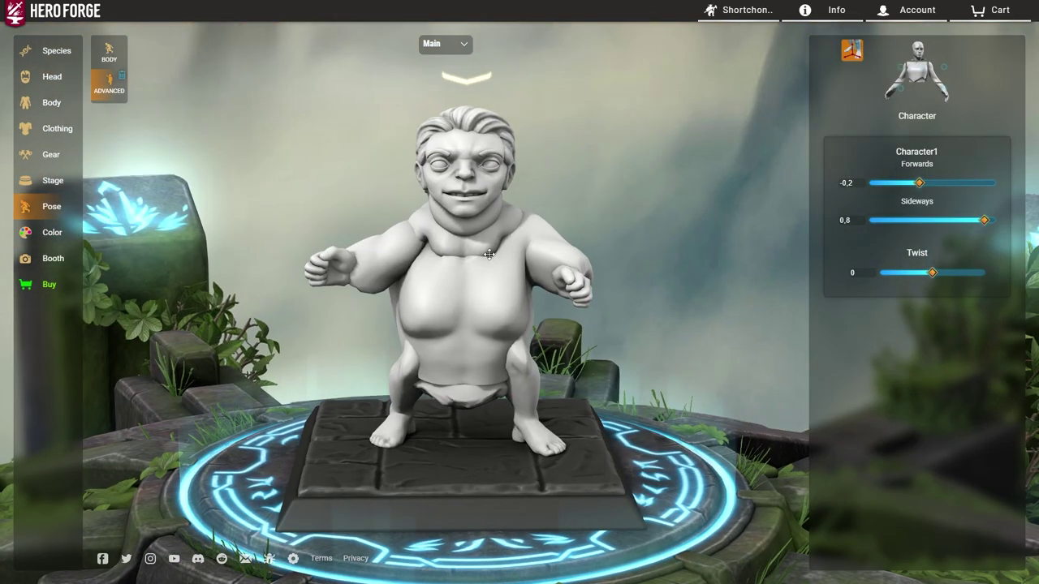
# Step: Shift the short figure's main character sideways to -0.36 to separate its two bodies
pyautogui.moveTo(489, 255); pyautogui.dragTo(274, 258)
pyautogui.scroll(2, 456, 67)
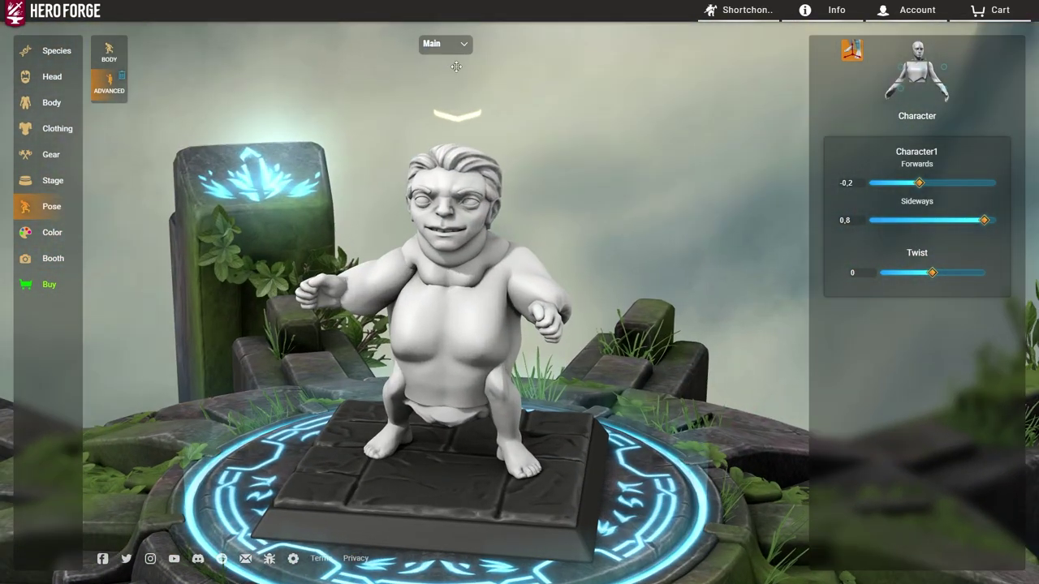
pyautogui.moveTo(519, 200); pyautogui.dragTo(529, 223)
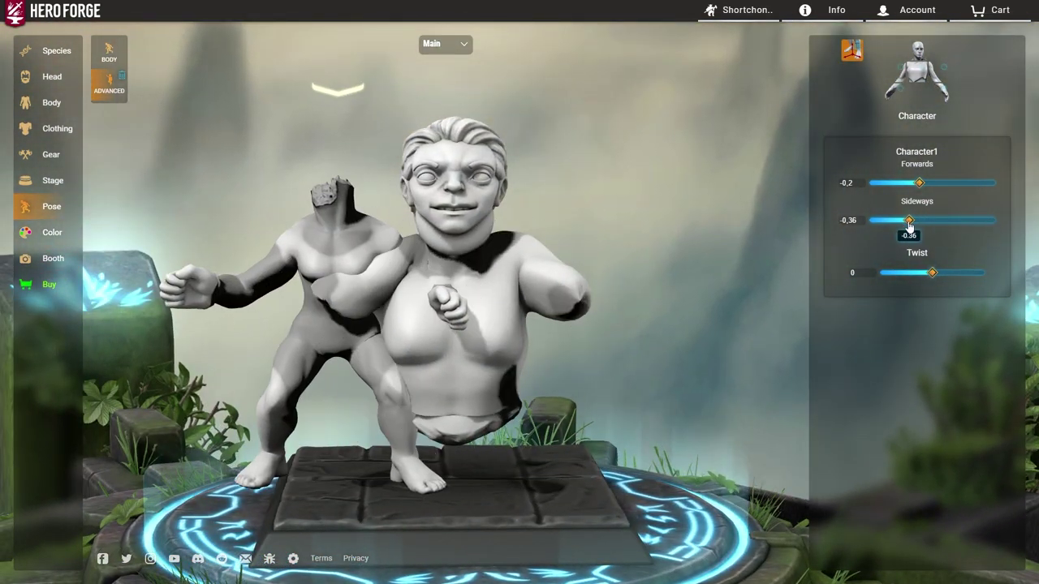
# Step: Select the extra character and shift it sideways to 0.97, away from the main body
pyautogui.click(440, 60)
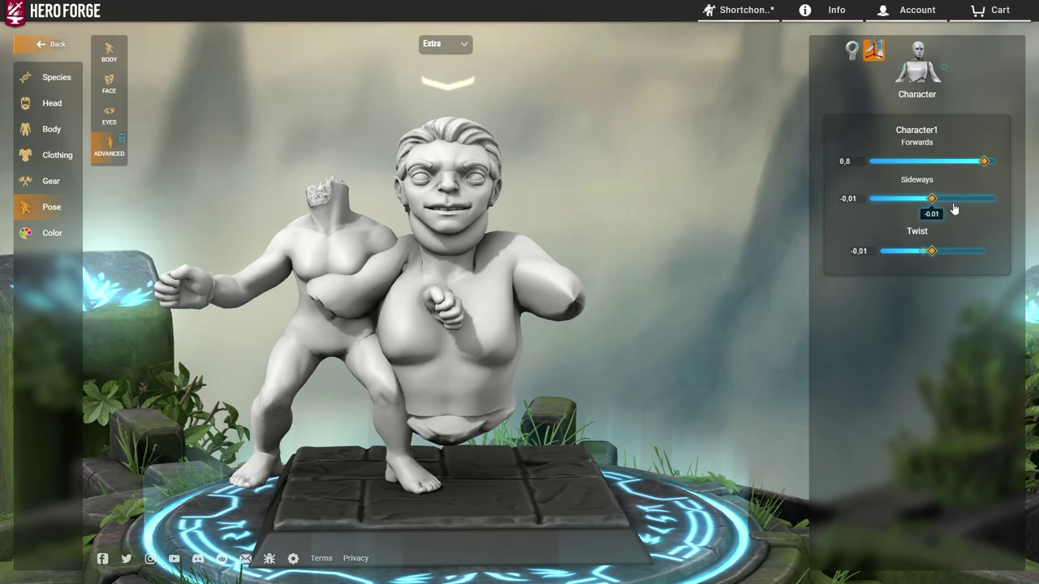
pyautogui.moveTo(687, 233); pyautogui.dragTo(589, 251)
pyautogui.hotkey('ctrl', 'z')
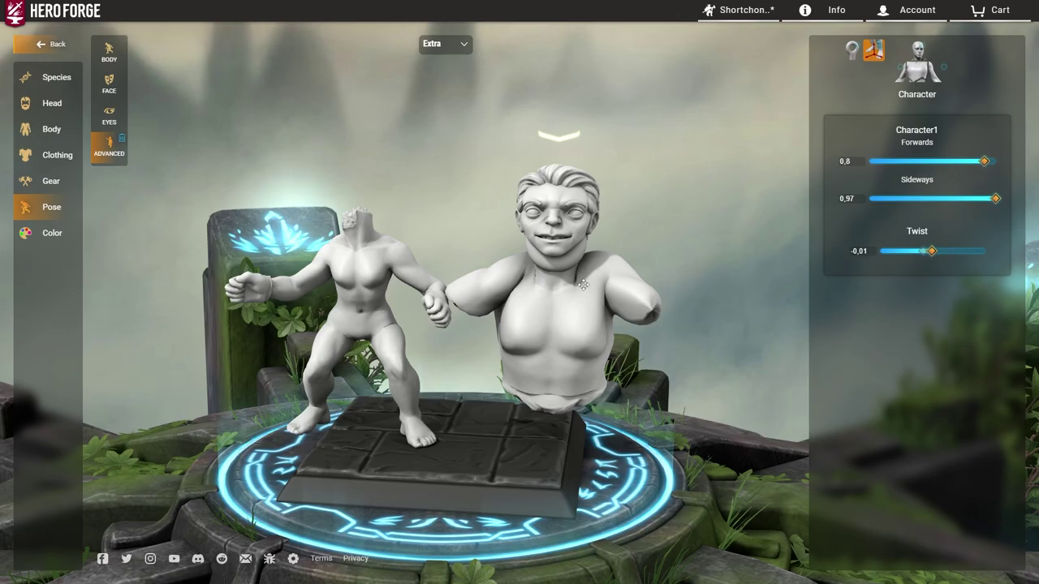
pyautogui.moveTo(584, 284); pyautogui.dragTo(522, 252, button='right')
pyautogui.moveTo(554, 204); pyautogui.dragTo(423, 306)
pyautogui.scroll(3, 519, 311)
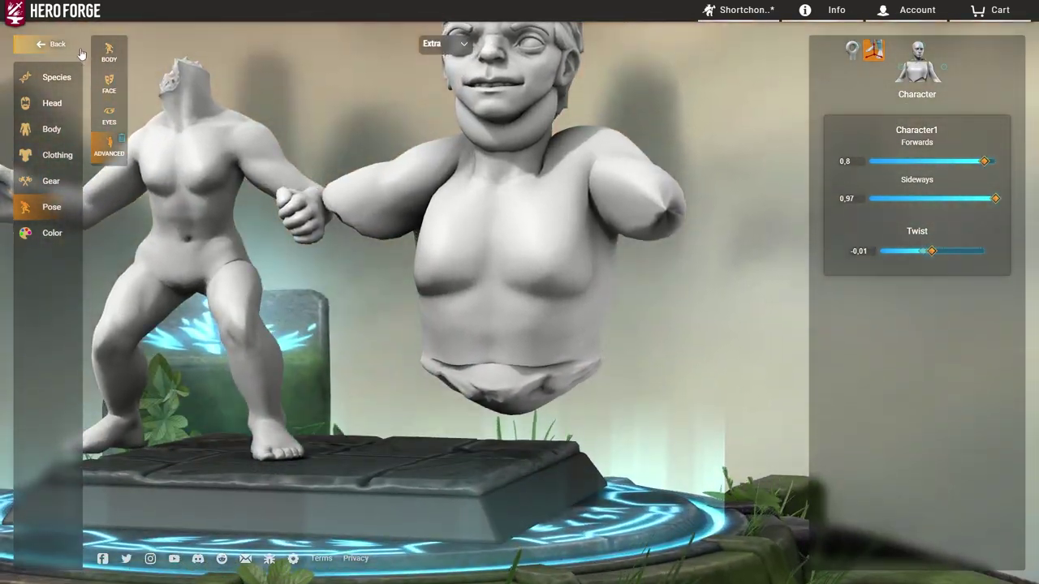
# Step: Review the extra character's body measurements, including height, head, weight, posture and arm length
pyautogui.click(108, 52)
pyautogui.click(49, 129)
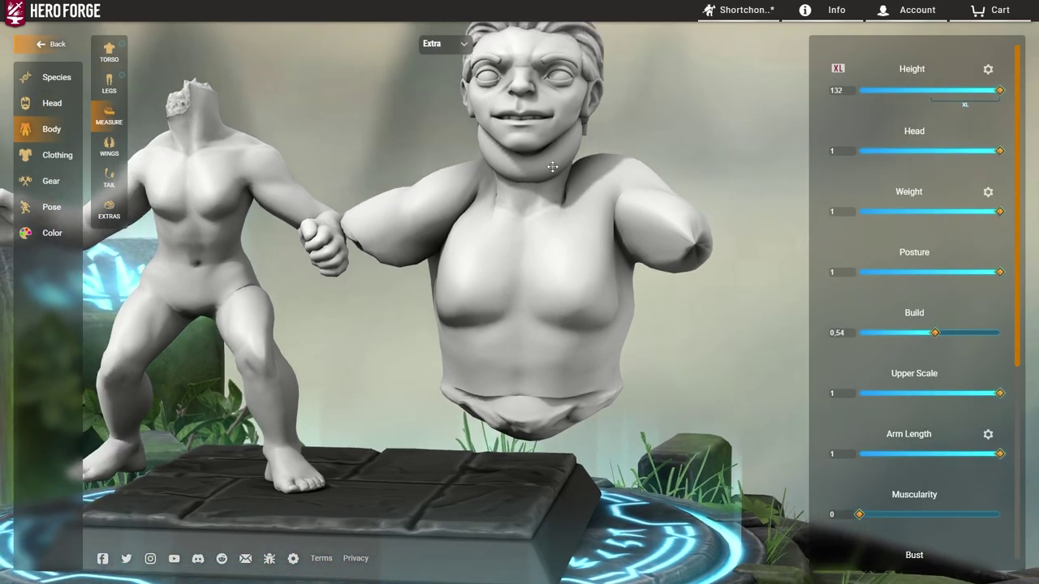
pyautogui.moveTo(773, 192); pyautogui.dragTo(636, 285)
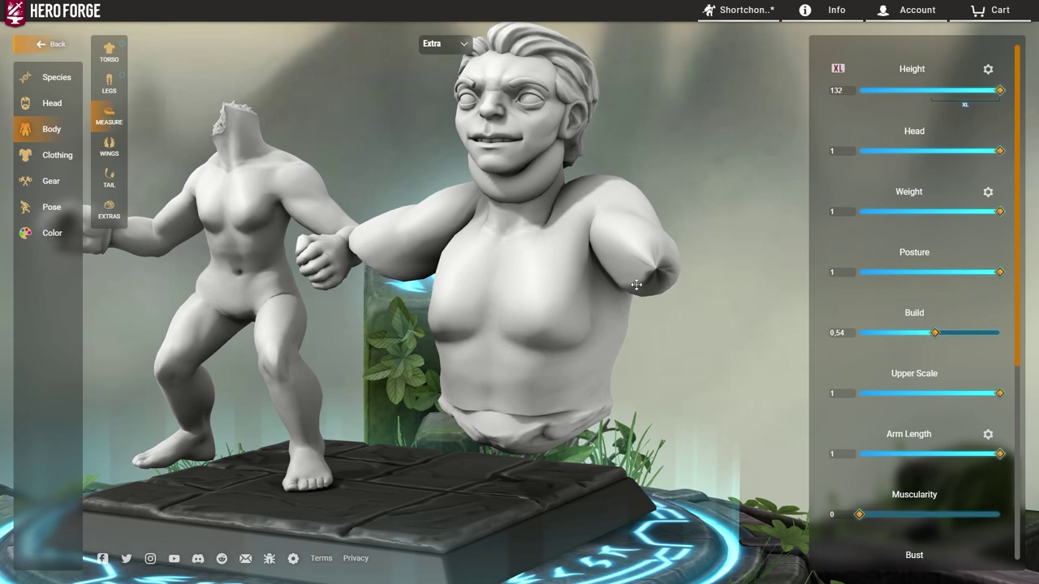
pyautogui.moveTo(1019, 252); pyautogui.dragTo(1024, 464)
pyautogui.moveTo(619, 341); pyautogui.dragTo(529, 293)
# Step: Review the main character's body measurements and expand its weight into separate arms, upper and lower values
pyautogui.click(52, 207)
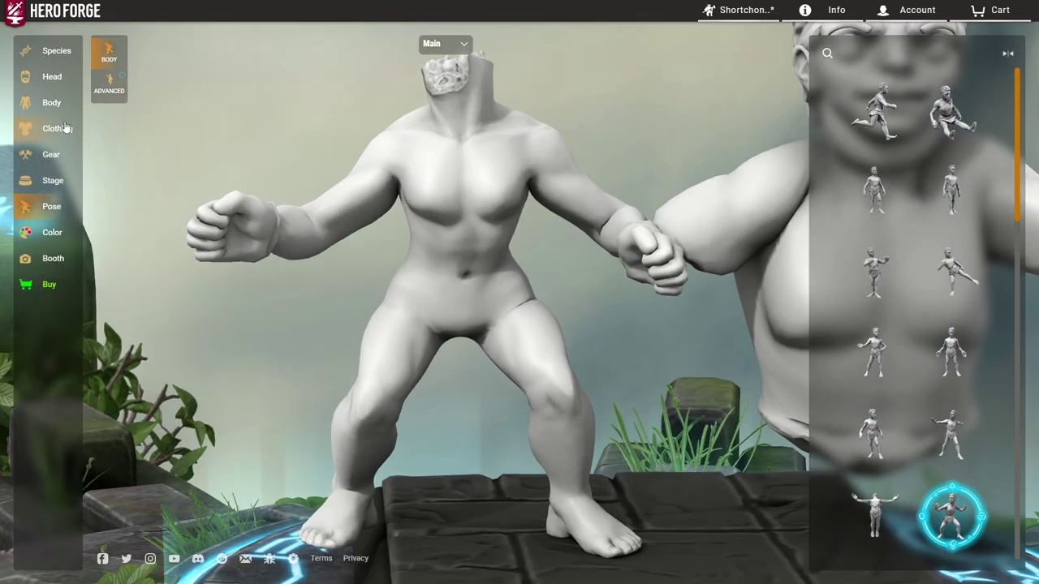
pyautogui.click(61, 104)
pyautogui.scroll(-2, 881, 101)
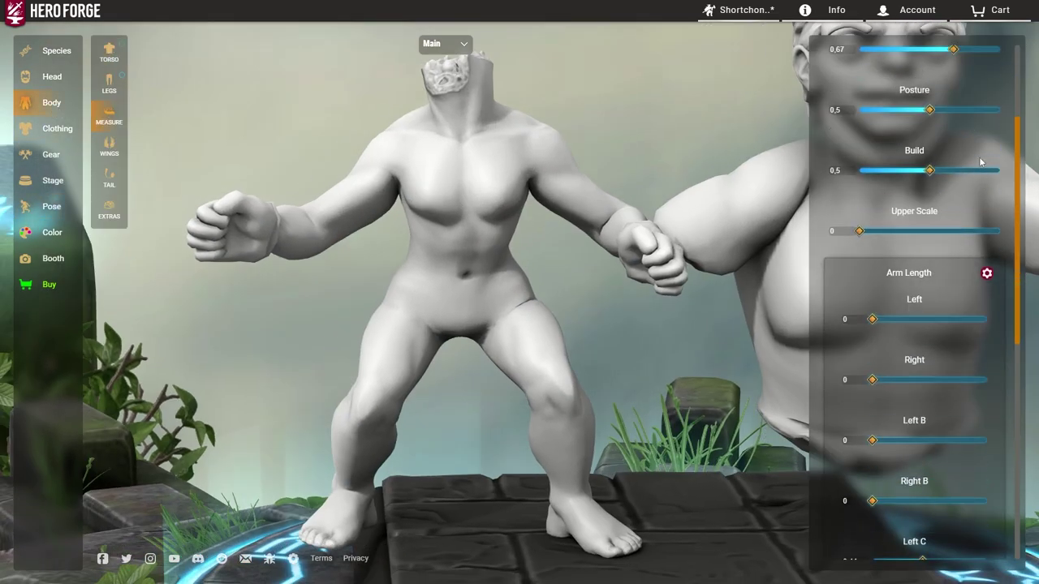
pyautogui.scroll(2, 909, 234)
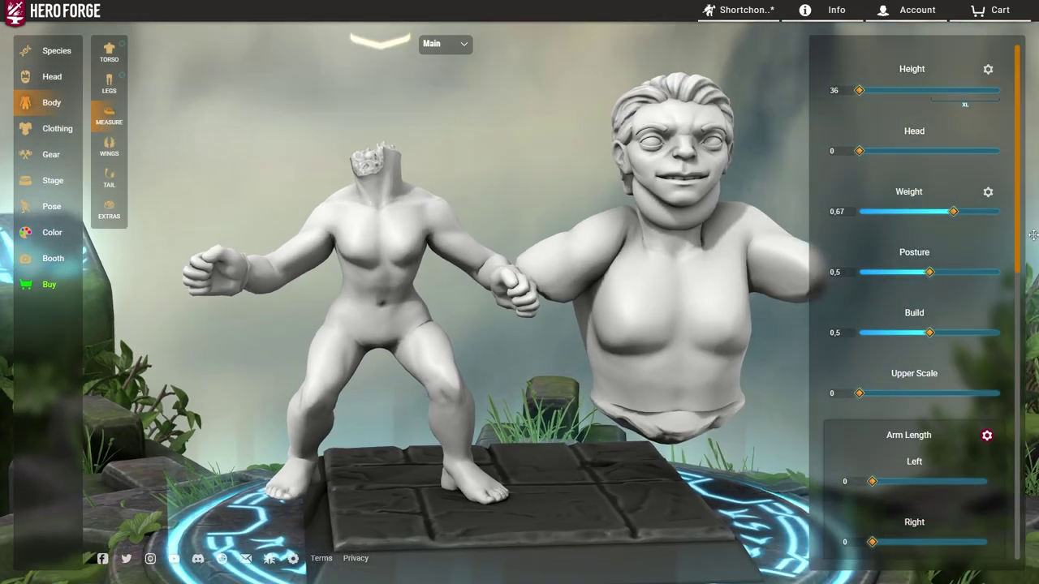
pyautogui.click(987, 192)
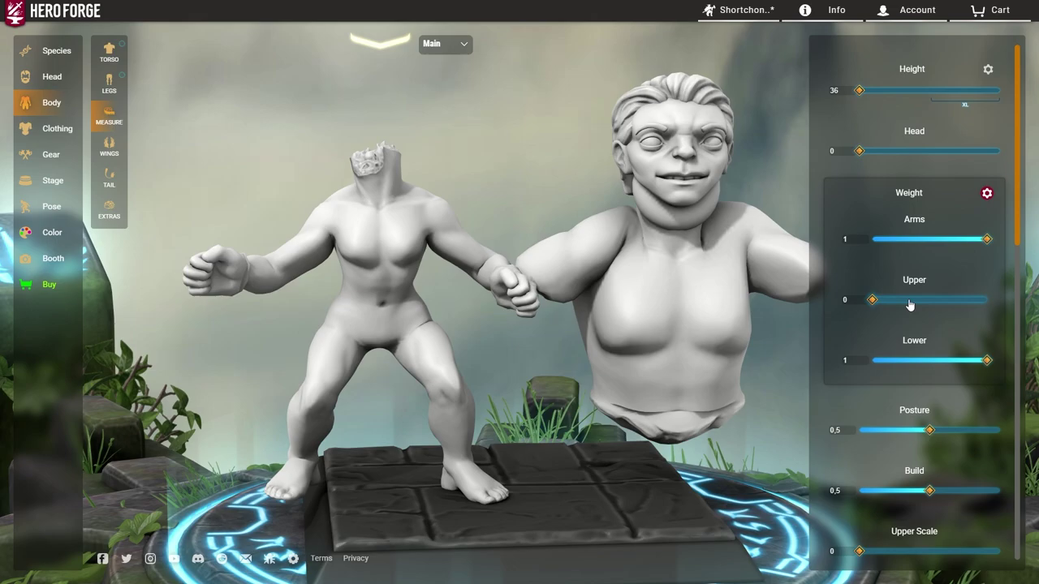
pyautogui.moveTo(587, 273); pyautogui.dragTo(633, 271)
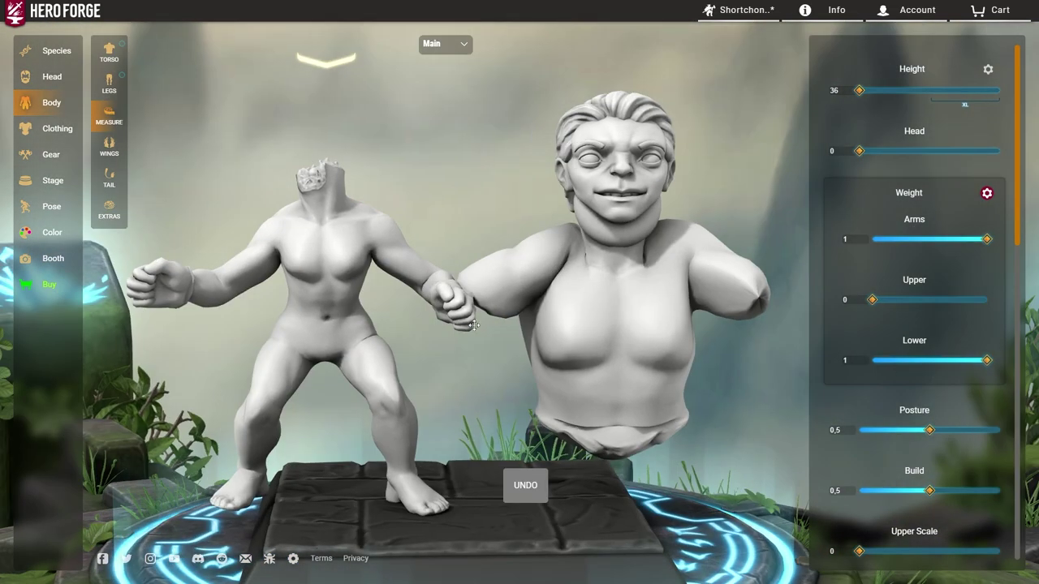
# Step: Undo the sideways shifts of the main and extra characters
pyautogui.moveTo(633, 270); pyautogui.dragTo(779, 195, button='right')
pyautogui.moveTo(1014, 358); pyautogui.dragTo(1014, 358)
pyautogui.moveTo(654, 274); pyautogui.dragTo(674, 287)
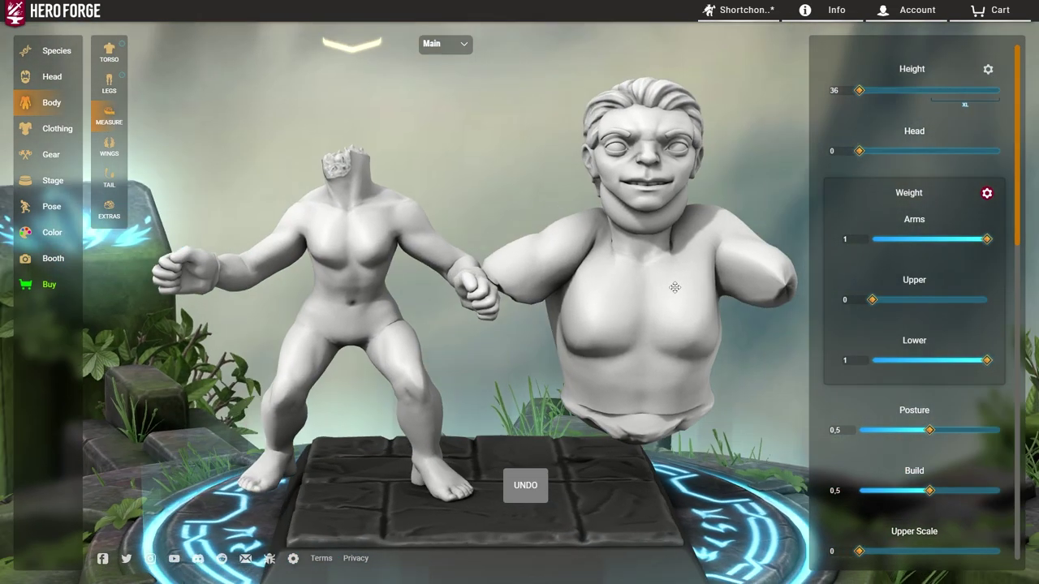
pyautogui.moveTo(625, 293); pyautogui.dragTo(584, 249, button='right')
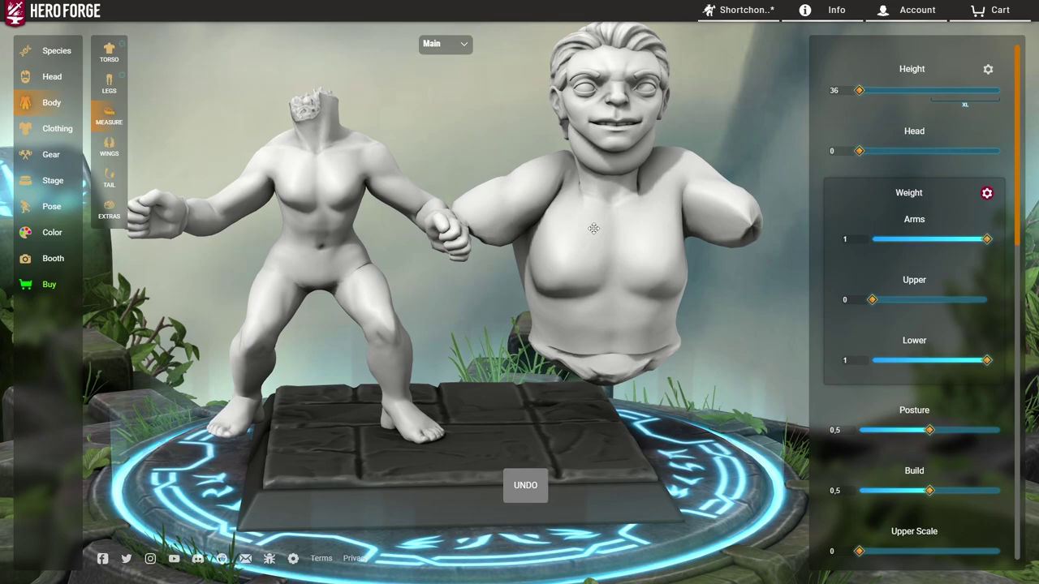
# Step: Examine how the two bodies join at the combined figure's neck, arms, torso and legs from several angles
pyautogui.moveTo(520, 243); pyautogui.dragTo(568, 276)
pyautogui.scroll(8, 487, 260)
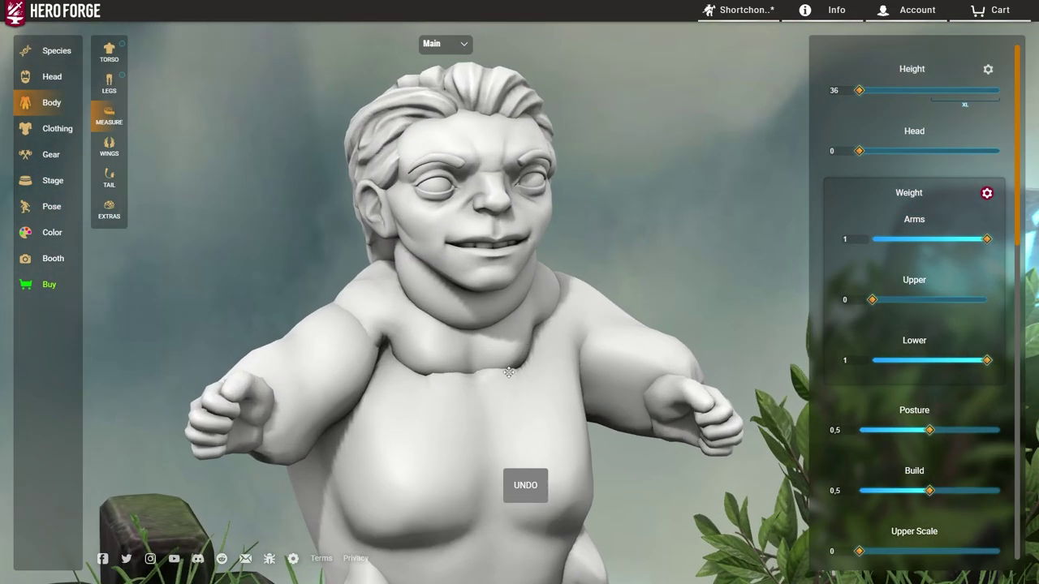
pyautogui.moveTo(479, 292); pyautogui.dragTo(472, 233)
pyautogui.scroll(-6, 472, 233)
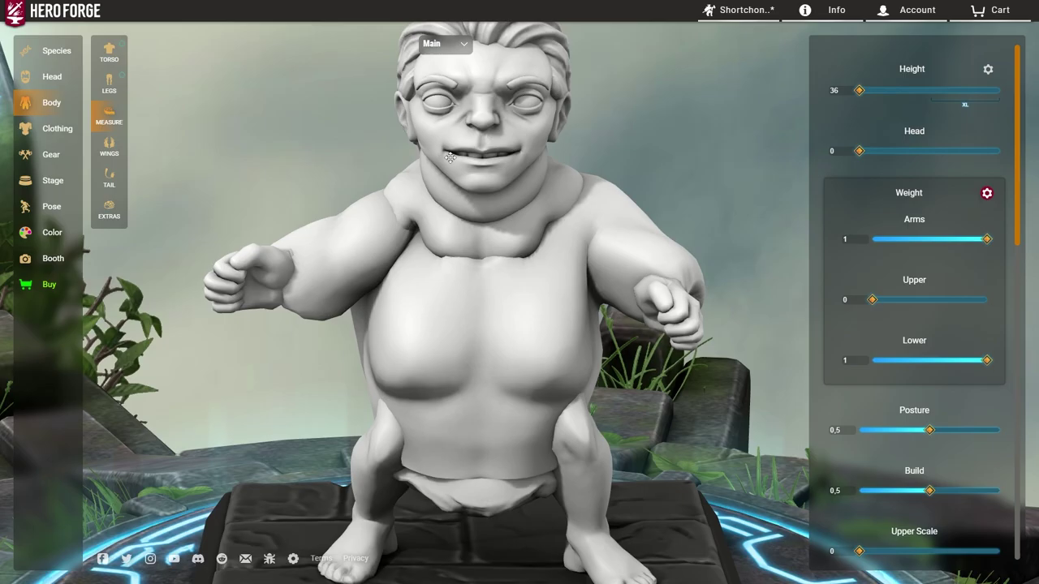
pyautogui.moveTo(279, 214); pyautogui.dragTo(355, 248)
pyautogui.moveTo(355, 248); pyautogui.dragTo(454, 230, button='right')
pyautogui.scroll(3, 455, 229)
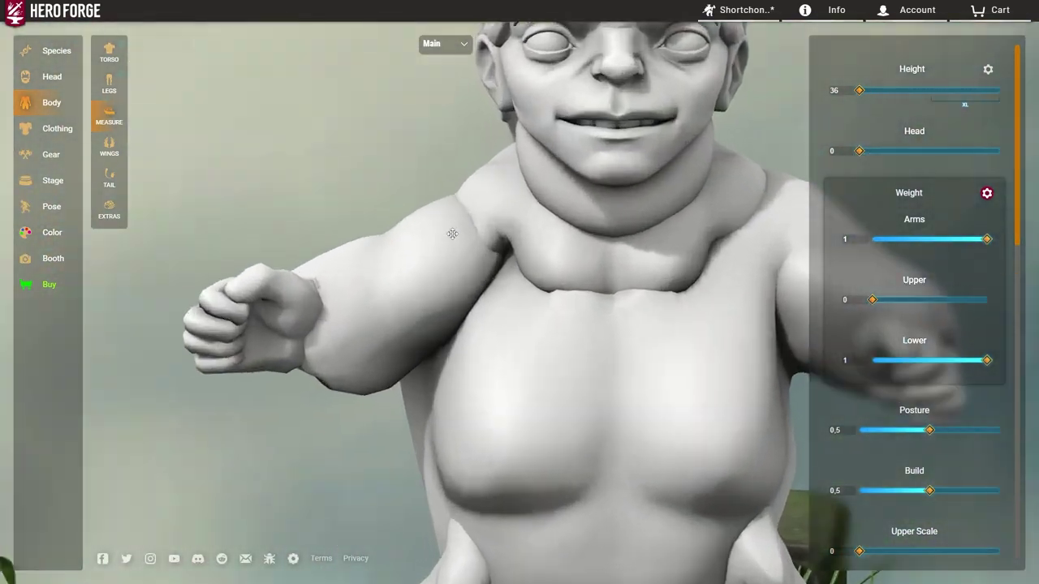
pyautogui.scroll(-4, 346, 290)
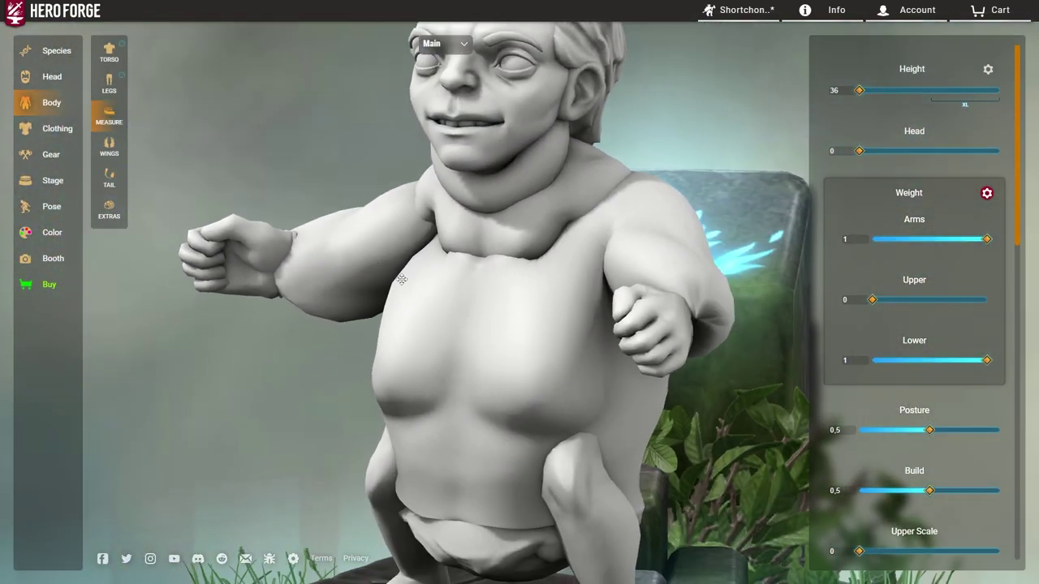
pyautogui.moveTo(627, 244); pyautogui.dragTo(730, 243)
pyautogui.scroll(-3, 617, 259)
pyautogui.moveTo(520, 324); pyautogui.dragTo(444, 116)
pyautogui.scroll(2, 614, 317)
pyautogui.moveTo(394, 215); pyautogui.dragTo(422, 227)
pyautogui.scroll(-3, 480, 243)
pyautogui.scroll(3, 534, 281)
pyautogui.scroll(-3, 535, 281)
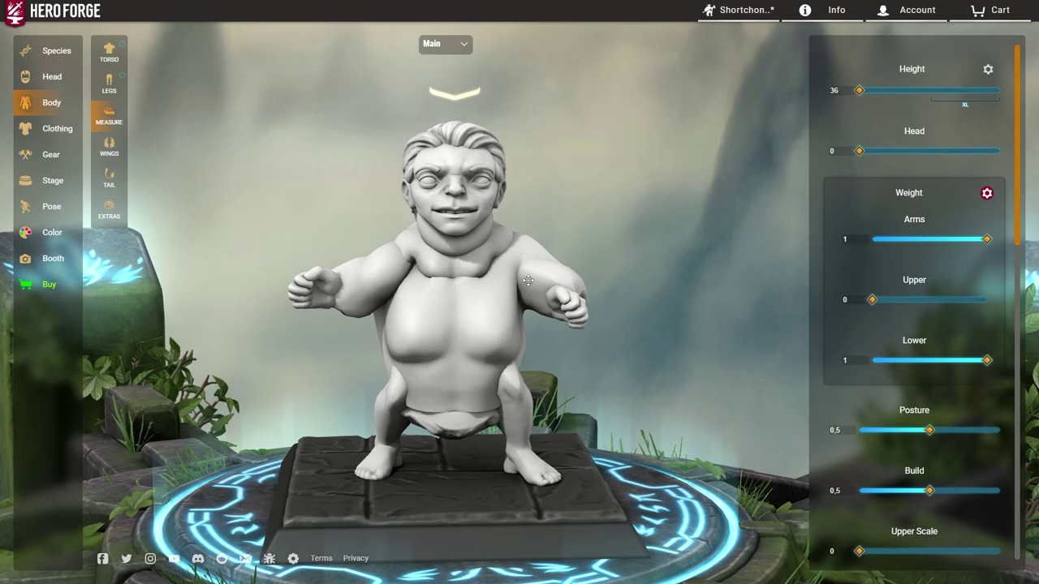
pyautogui.moveTo(535, 292); pyautogui.dragTo(532, 333)
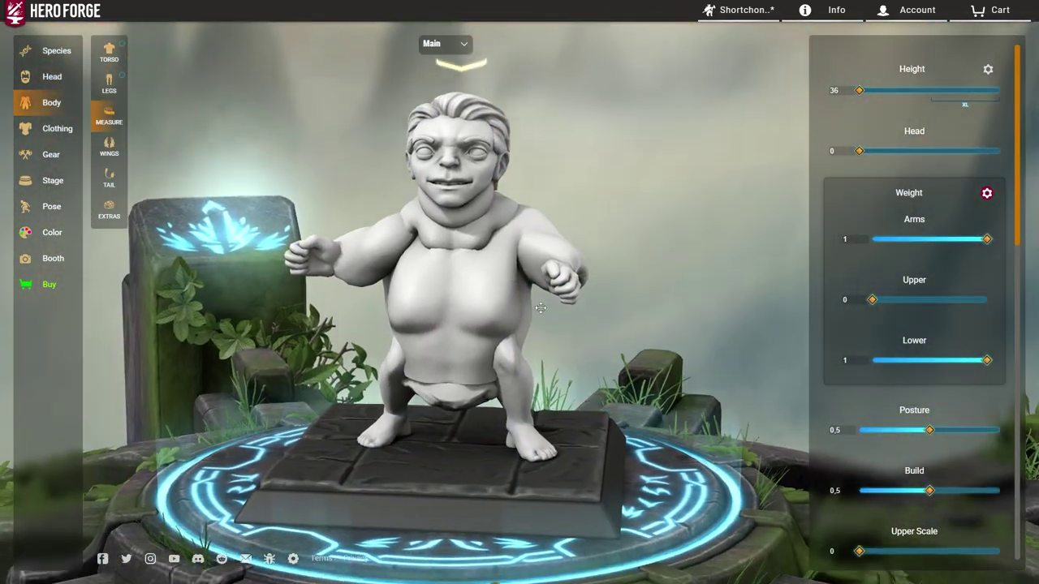
pyautogui.scroll(2, 535, 306)
pyautogui.scroll(-2, 566, 272)
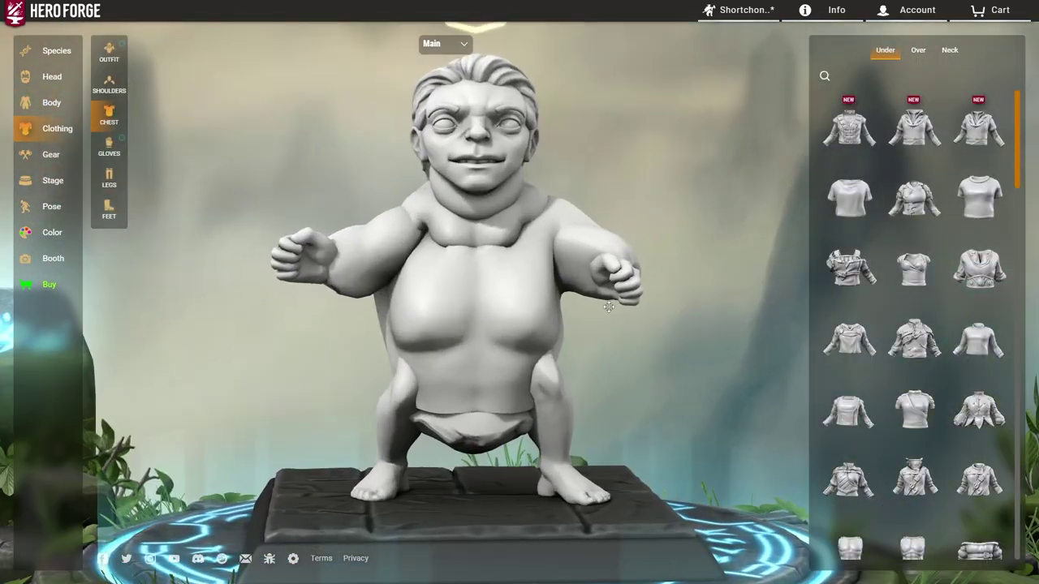
# Step: Dress the main character's legs in the Studded Survivor Pants
pyautogui.moveTo(608, 307); pyautogui.dragTo(536, 241)
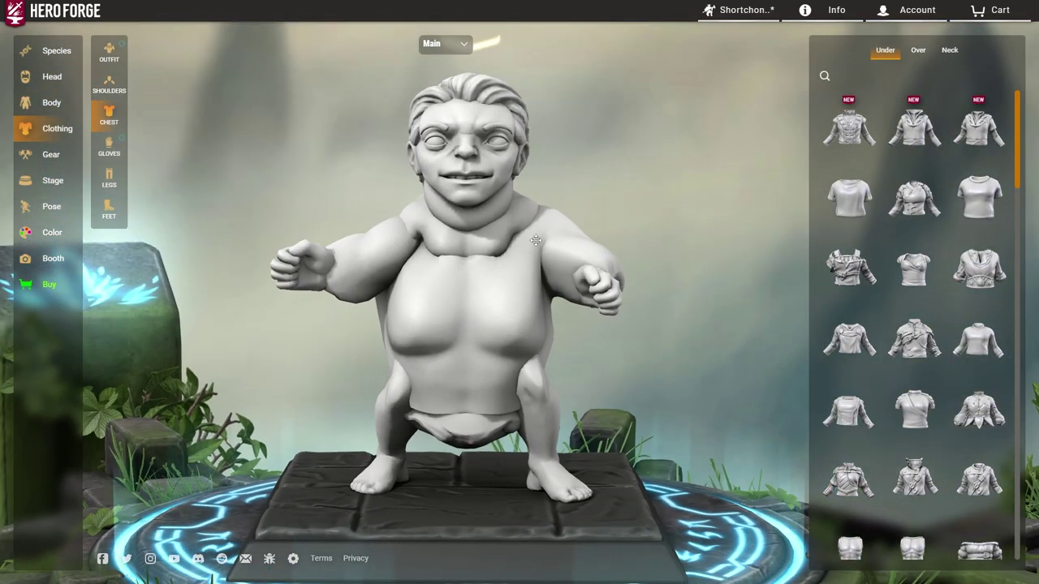
pyautogui.scroll(1, 563, 241)
pyautogui.click(111, 179)
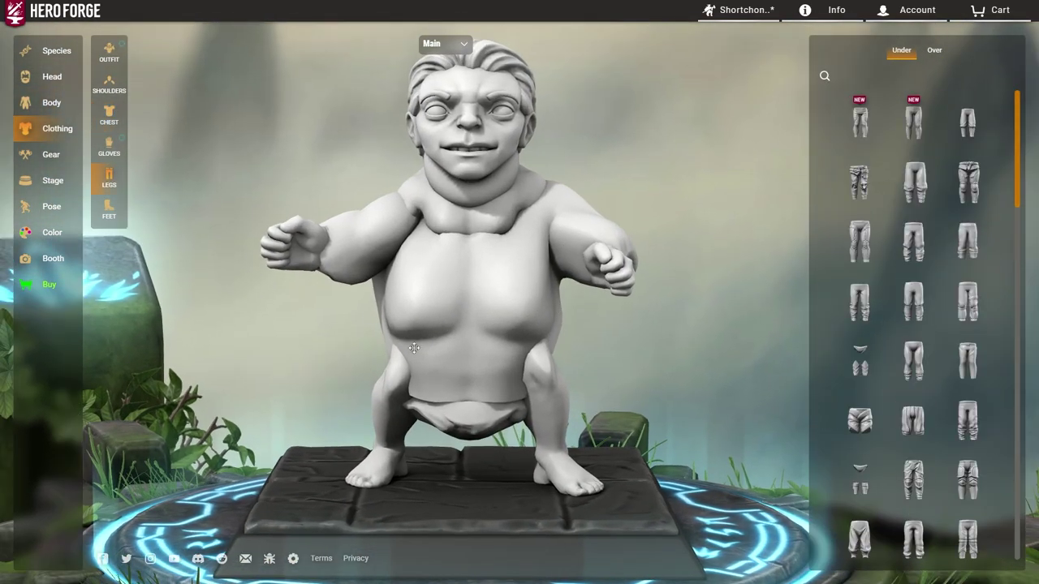
pyautogui.scroll(3, 476, 356)
pyautogui.scroll(-2, 608, 329)
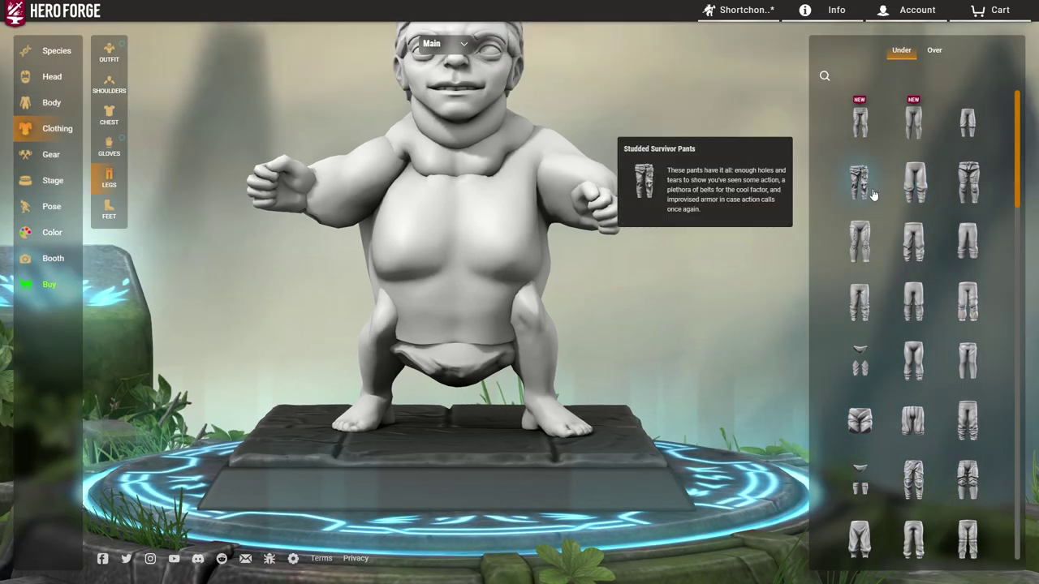
pyautogui.moveTo(517, 340); pyautogui.dragTo(539, 381)
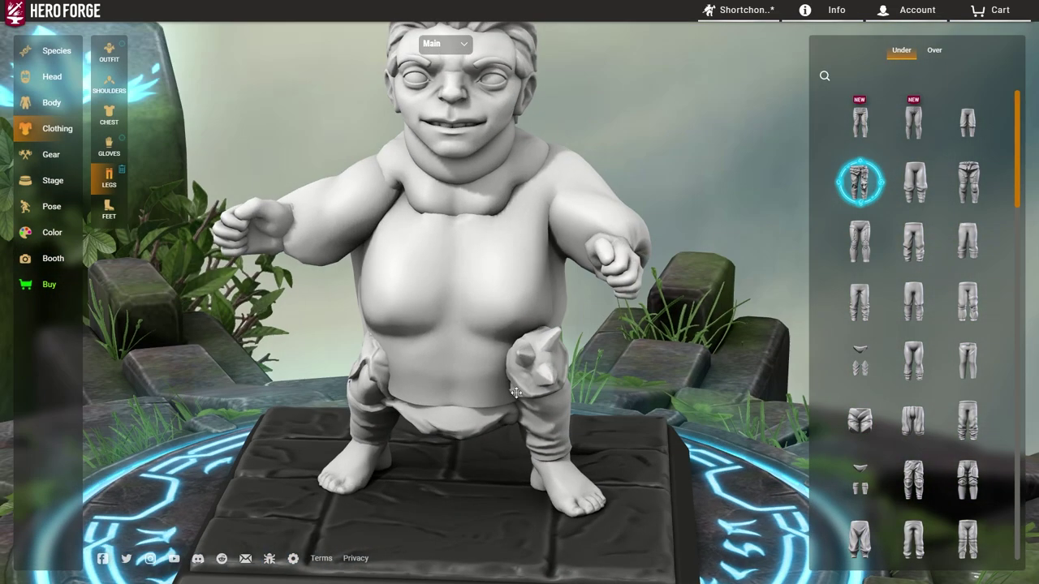
# Step: Give the extra character the strapped and belted under-layer chest garment and check its fit from several angles
pyautogui.moveTo(524, 285); pyautogui.dragTo(518, 178, button='right')
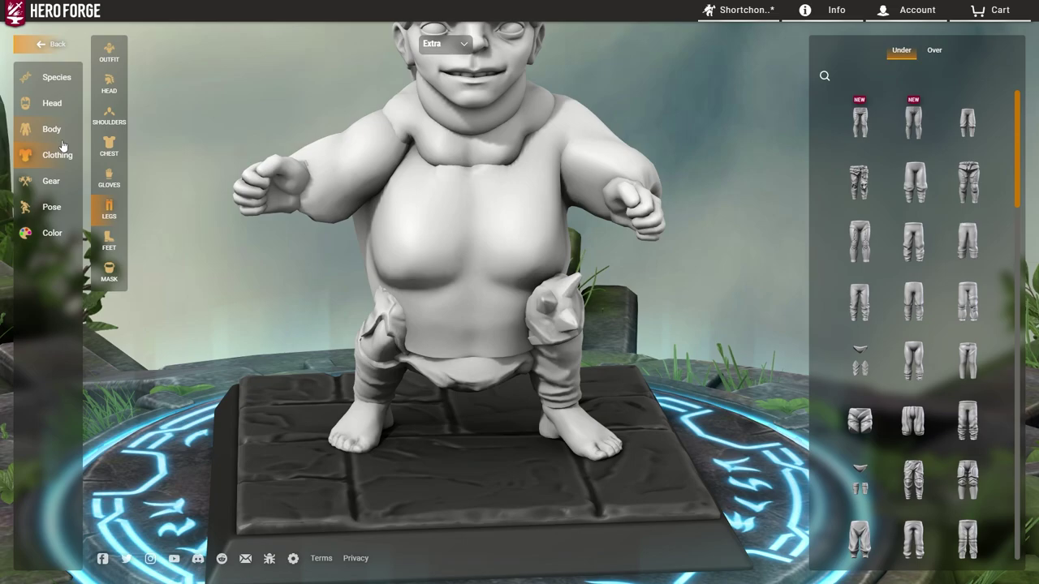
pyautogui.click(109, 146)
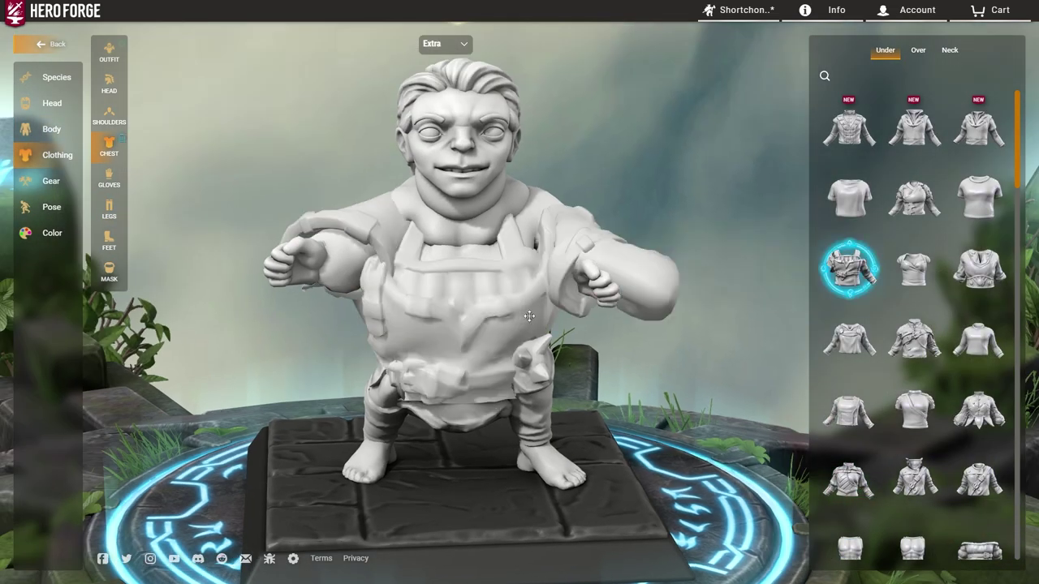
pyautogui.moveTo(529, 317); pyautogui.dragTo(488, 394)
pyautogui.scroll(-5, 513, 406)
pyautogui.scroll(10, 513, 406)
pyautogui.moveTo(488, 394); pyautogui.dragTo(484, 375, button='right')
pyautogui.moveTo(484, 375); pyautogui.dragTo(380, 329)
pyautogui.scroll(-5, 433, 324)
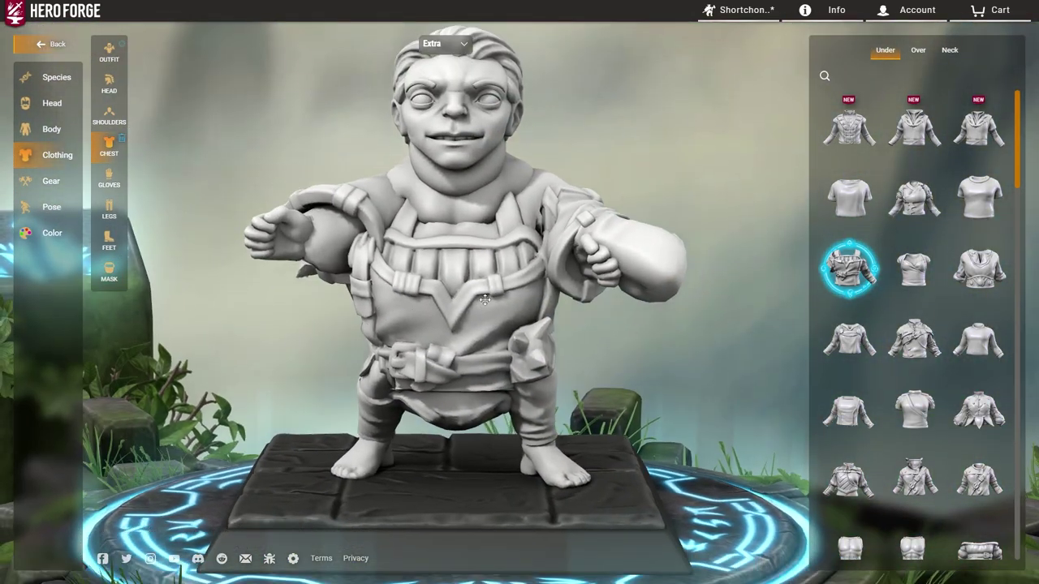
pyautogui.moveTo(486, 300); pyautogui.dragTo(523, 301)
pyautogui.scroll(-3, 524, 301)
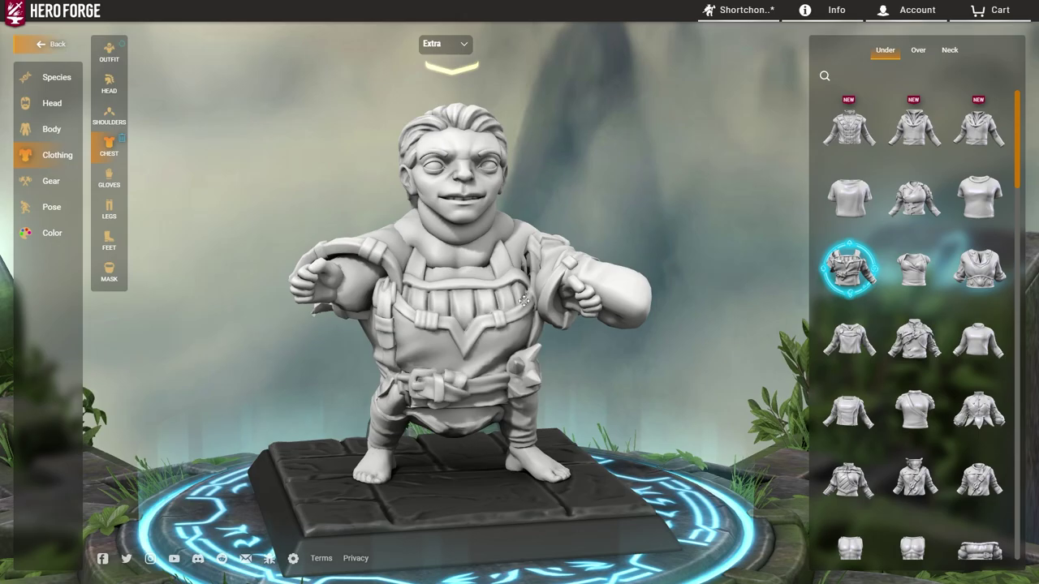
# Step: Try a wide flared skirt as the extra character's over-layer leg clothing, and undo it
pyautogui.scroll(3, 525, 300)
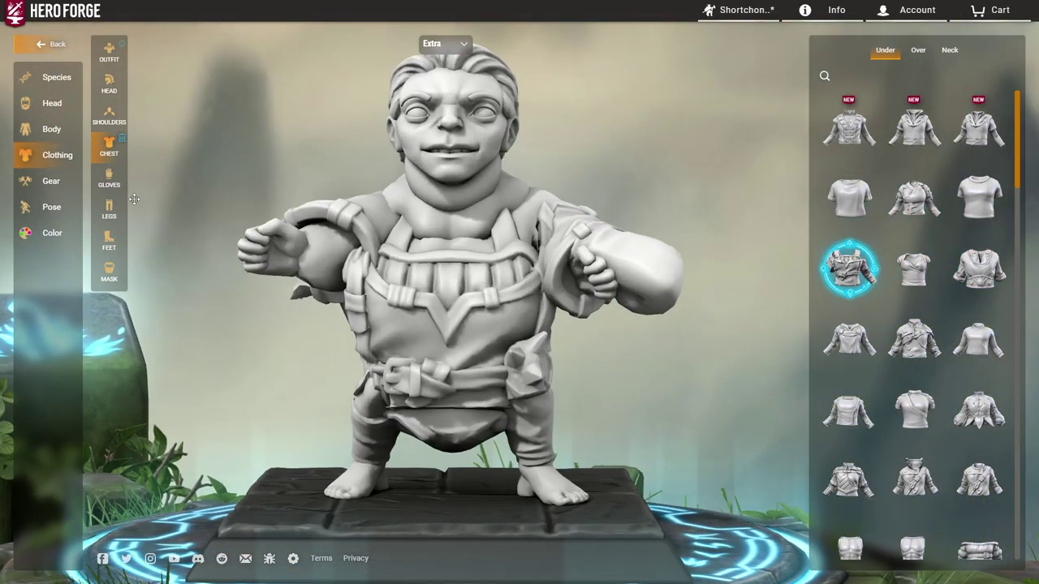
pyautogui.click(109, 209)
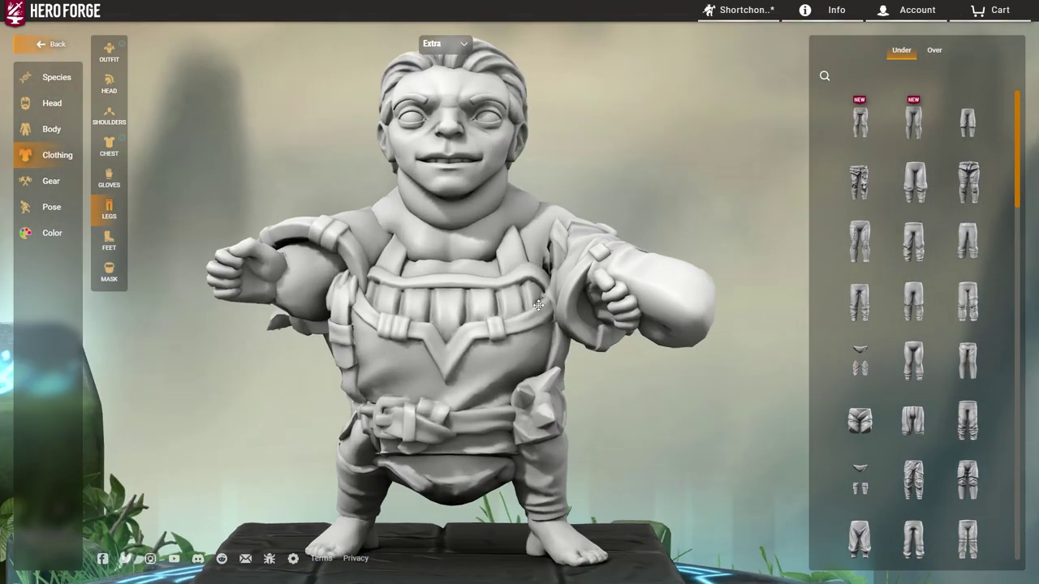
pyautogui.click(947, 52)
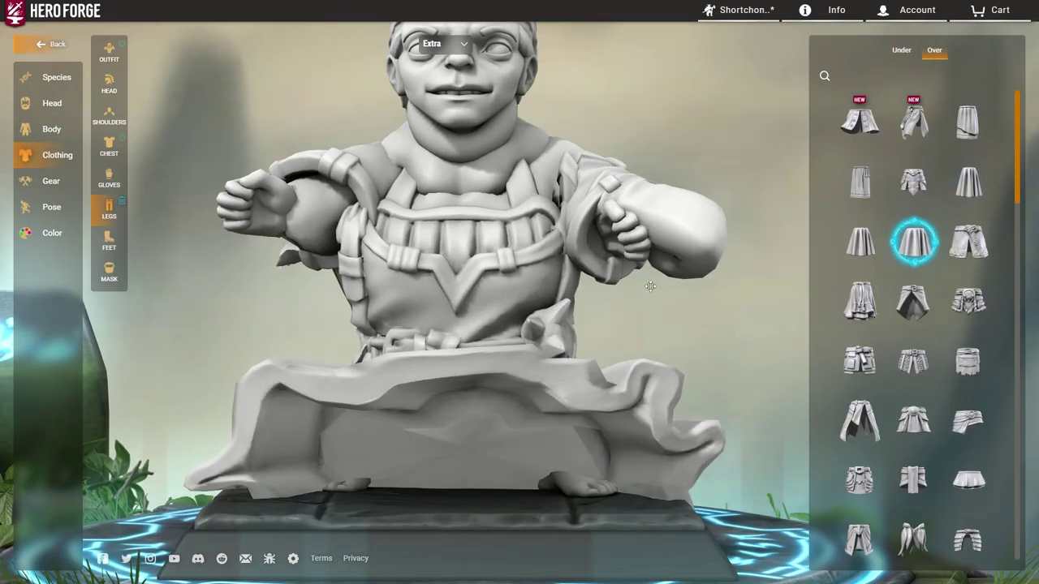
pyautogui.scroll(-3, 650, 286)
pyautogui.moveTo(651, 286); pyautogui.dragTo(604, 349)
pyautogui.hotkey('ctrl', 'z')
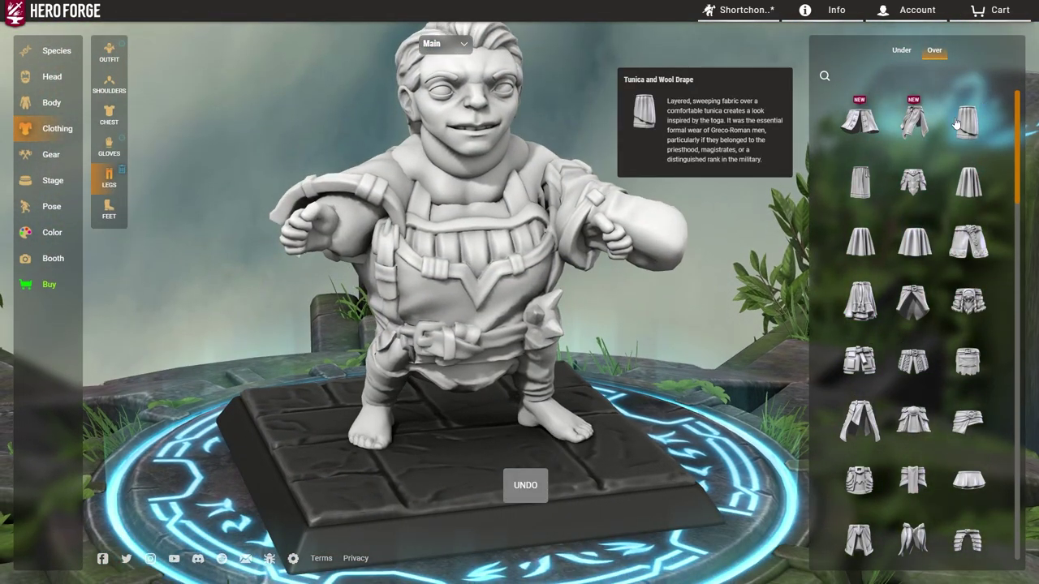
# Step: Try open drapes over the main character's legs, and settle on the Hangerok Skirt as the over layer
pyautogui.click(913, 122)
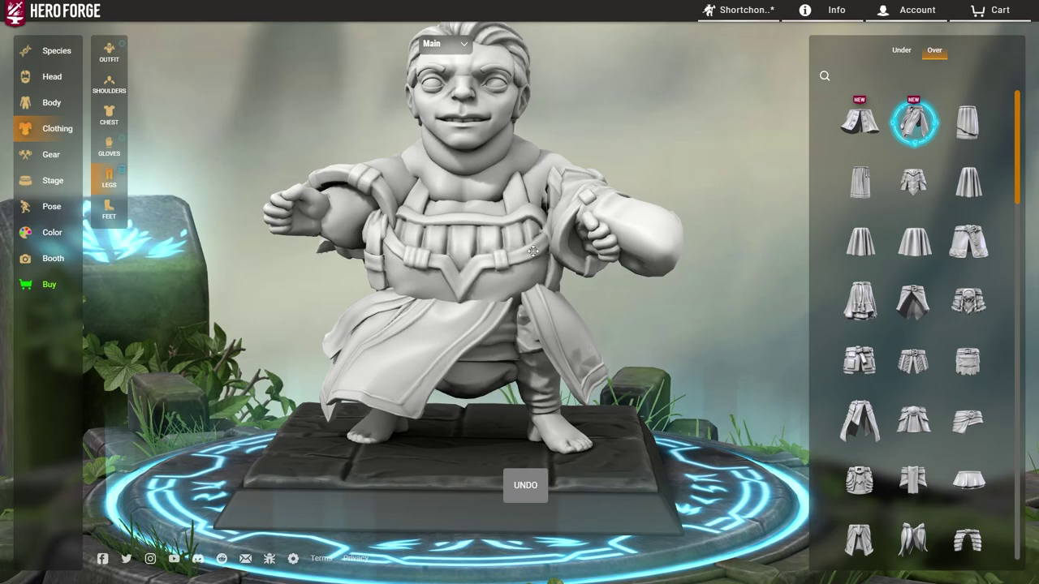
pyautogui.scroll(3, 560, 272)
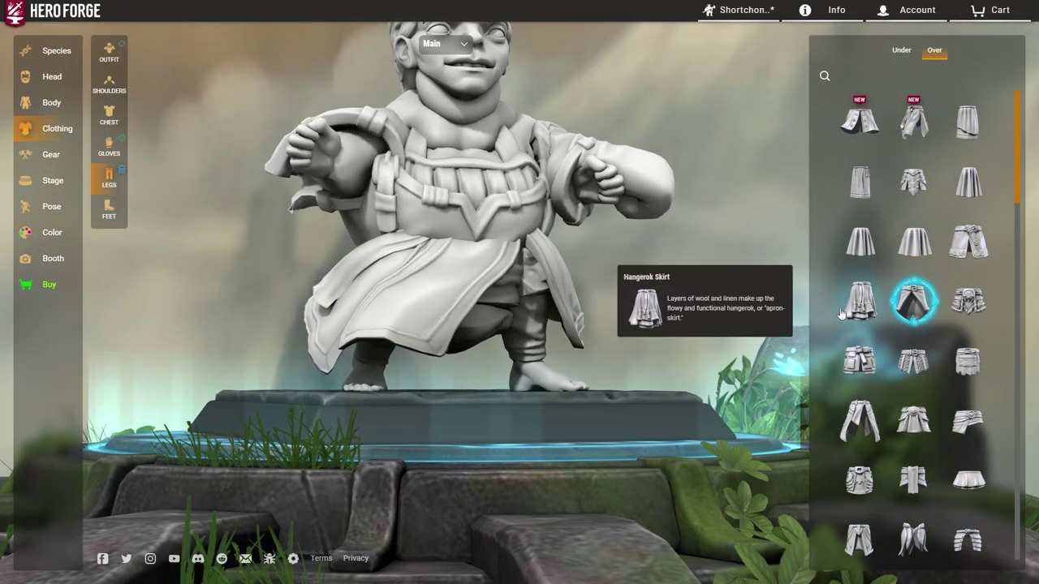
pyautogui.moveTo(564, 205); pyautogui.dragTo(571, 289)
pyautogui.scroll(-2, 625, 264)
pyautogui.scroll(2, 571, 289)
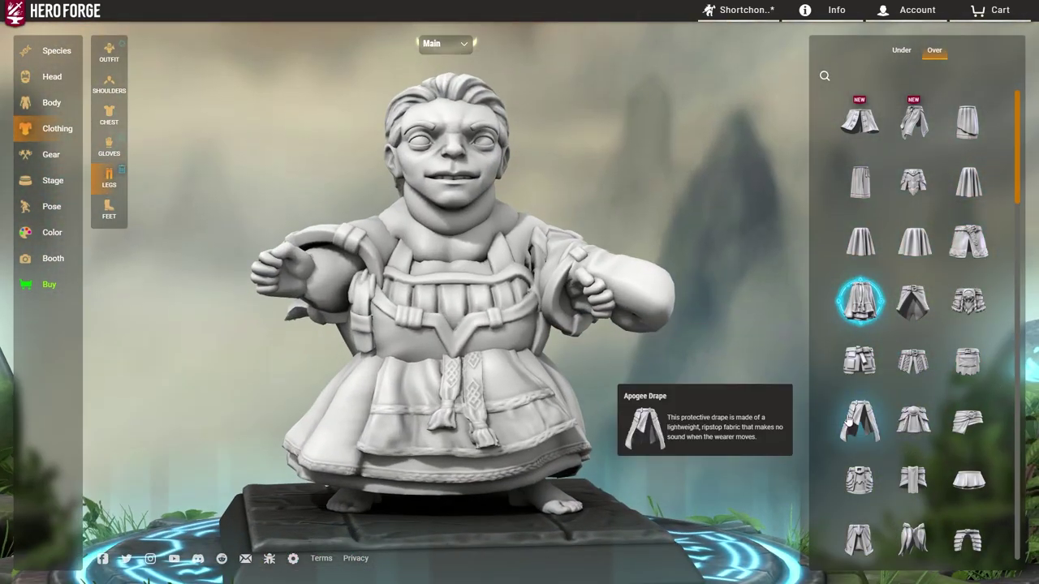
pyautogui.moveTo(617, 341); pyautogui.dragTo(594, 339)
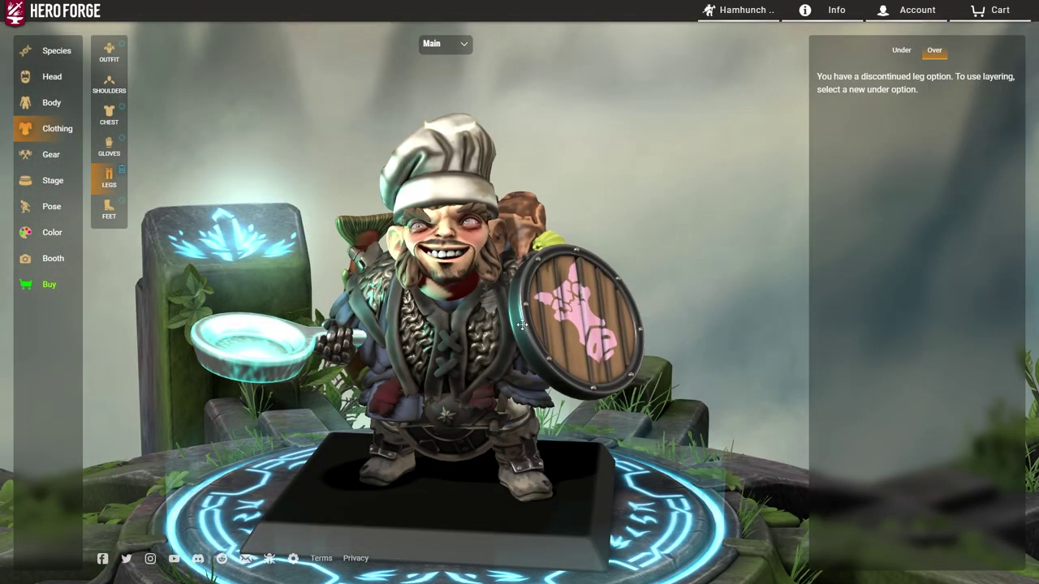
# Step: Examine the chef figure's layered chest clothing, belly and legs from several angles
pyautogui.scroll(2, 528, 323)
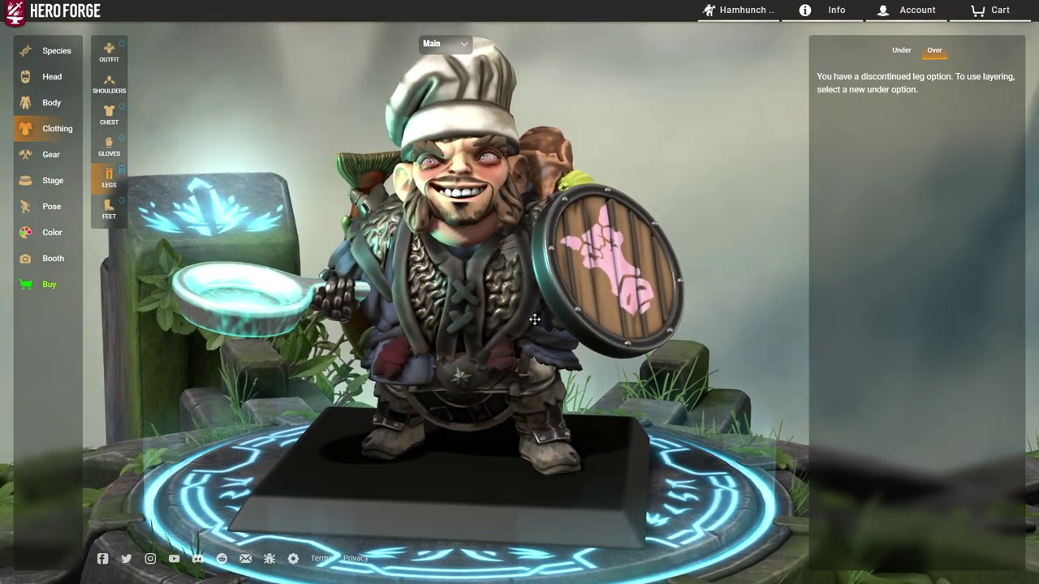
pyautogui.moveTo(546, 305); pyautogui.dragTo(549, 278)
pyautogui.scroll(2, 501, 318)
pyautogui.moveTo(501, 318); pyautogui.dragTo(397, 360)
pyautogui.scroll(2, 397, 360)
pyautogui.moveTo(387, 292); pyautogui.dragTo(591, 335)
pyautogui.moveTo(524, 279); pyautogui.dragTo(524, 314)
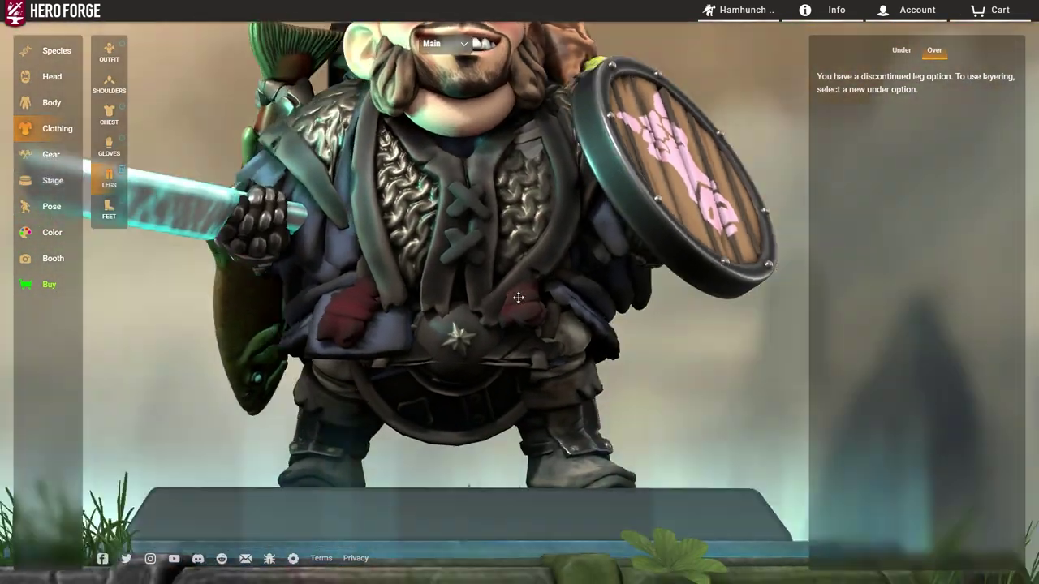
pyautogui.moveTo(518, 298); pyautogui.dragTo(459, 298)
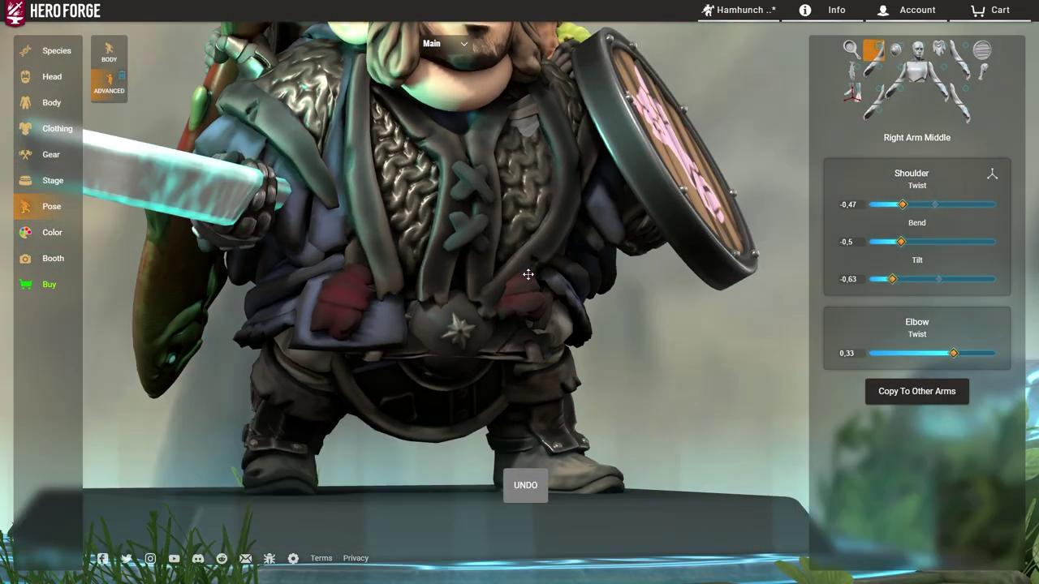
# Step: Examine the chef figure's middle right arm pose and the ring-shaped horn option at the neck
pyautogui.moveTo(527, 274); pyautogui.dragTo(519, 324)
pyautogui.scroll(-3, 497, 298)
pyautogui.scroll(-3, 475, 344)
pyautogui.scroll(3, 471, 339)
pyautogui.scroll(-2, 519, 325)
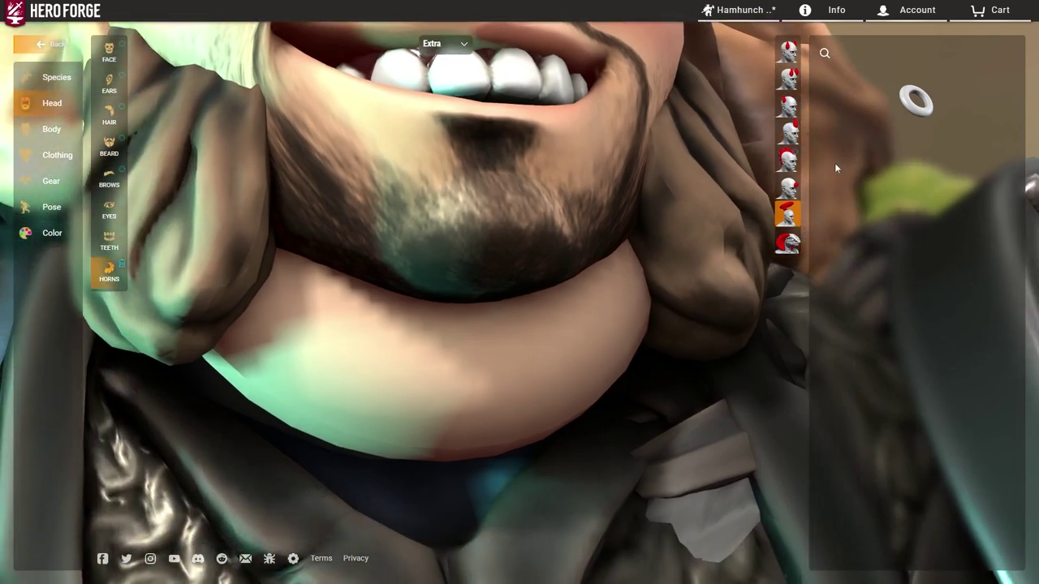
pyautogui.scroll(-5, 731, 202)
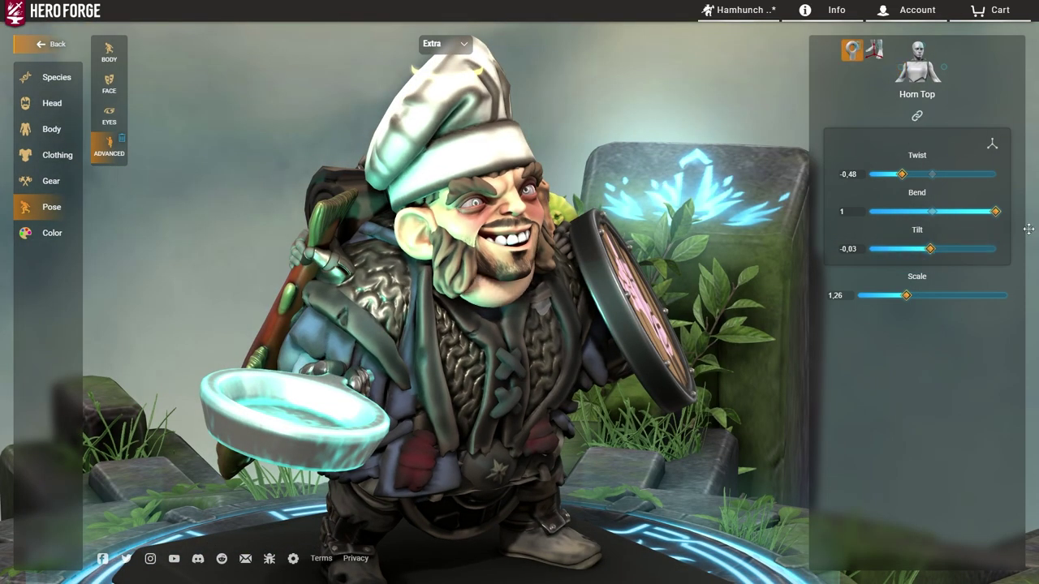
# Step: Try adjusting the pose of the extra character's top horn, and undo the change
pyautogui.moveTo(974, 216); pyautogui.dragTo(983, 213)
pyautogui.moveTo(666, 251); pyautogui.dragTo(516, 211)
pyautogui.click(515, 211)
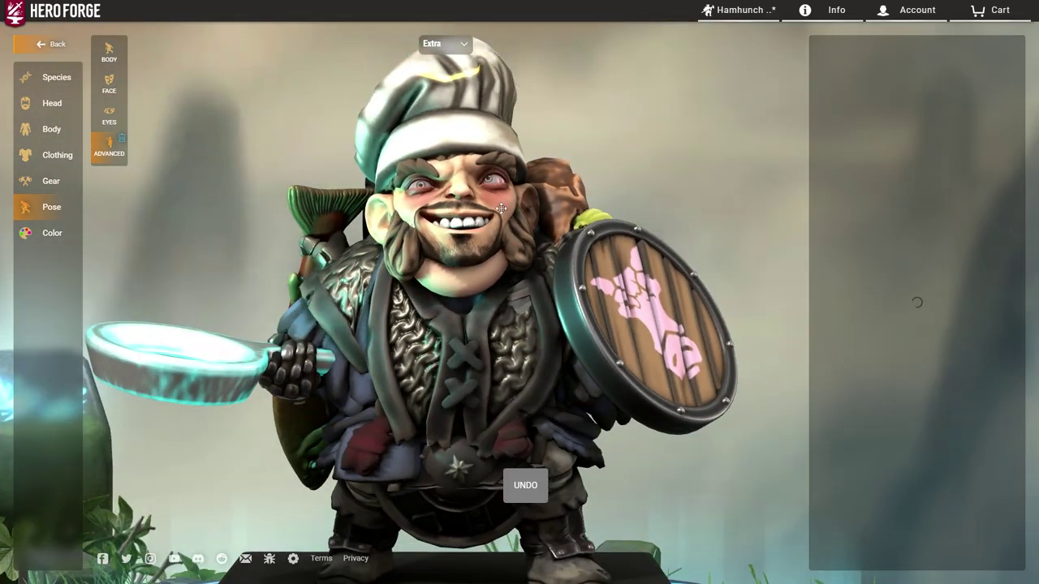
pyautogui.moveTo(503, 194); pyautogui.dragTo(471, 284)
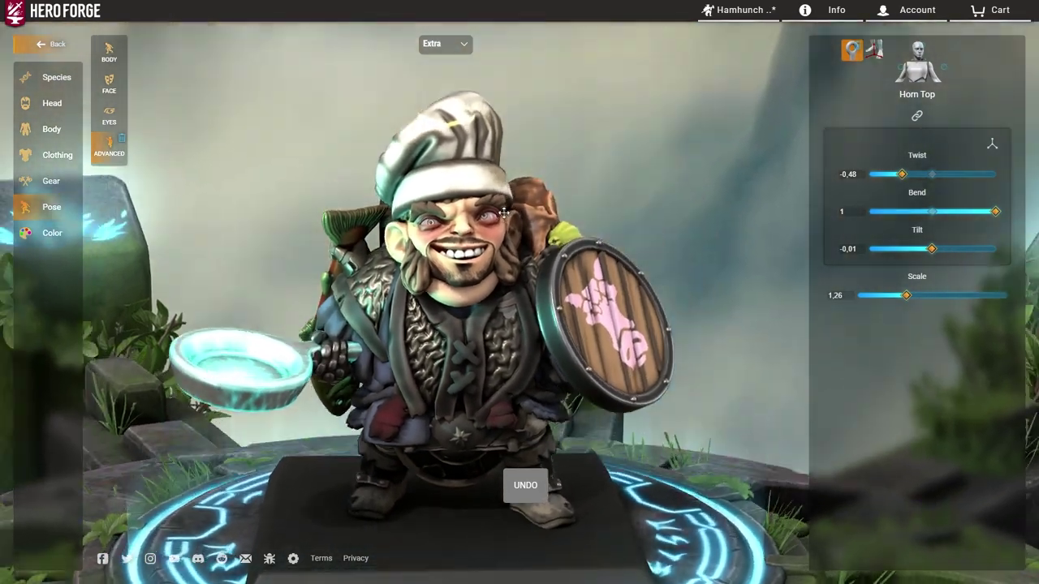
# Step: Examine how the chef figure's waist, belly piece and legs meet, up close and from different angles
pyautogui.moveTo(471, 390); pyautogui.dragTo(455, 243, button='right')
pyautogui.moveTo(456, 244); pyautogui.dragTo(423, 251)
pyautogui.scroll(5, 423, 252)
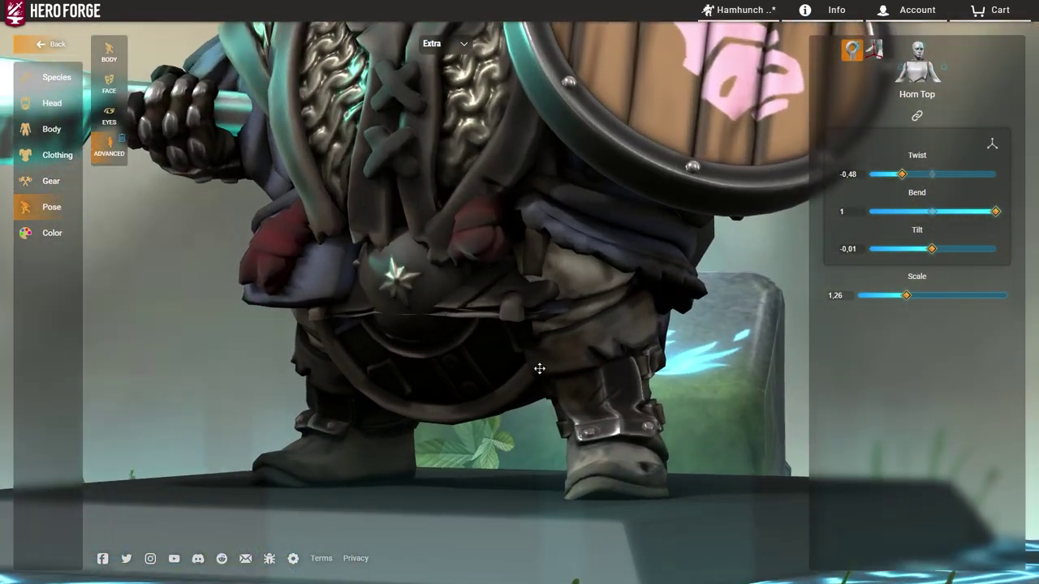
pyautogui.moveTo(540, 368); pyautogui.dragTo(457, 315)
pyautogui.scroll(-4, 584, 357)
pyautogui.scroll(2, 482, 320)
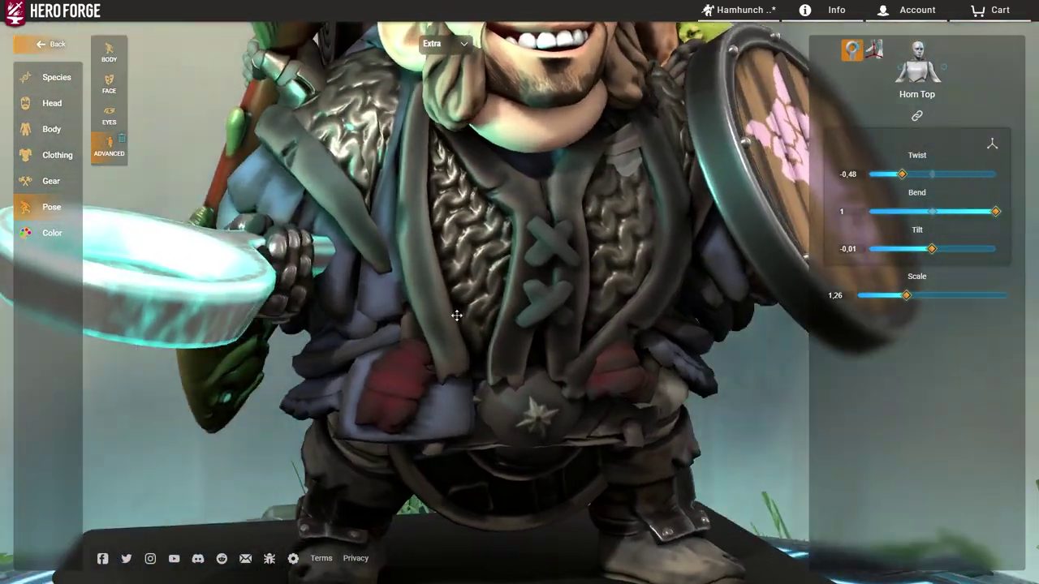
# Step: Open the extra character's chest clothing options and examine the chef figure's outfit and backpack from the front, side and back
pyautogui.click(57, 154)
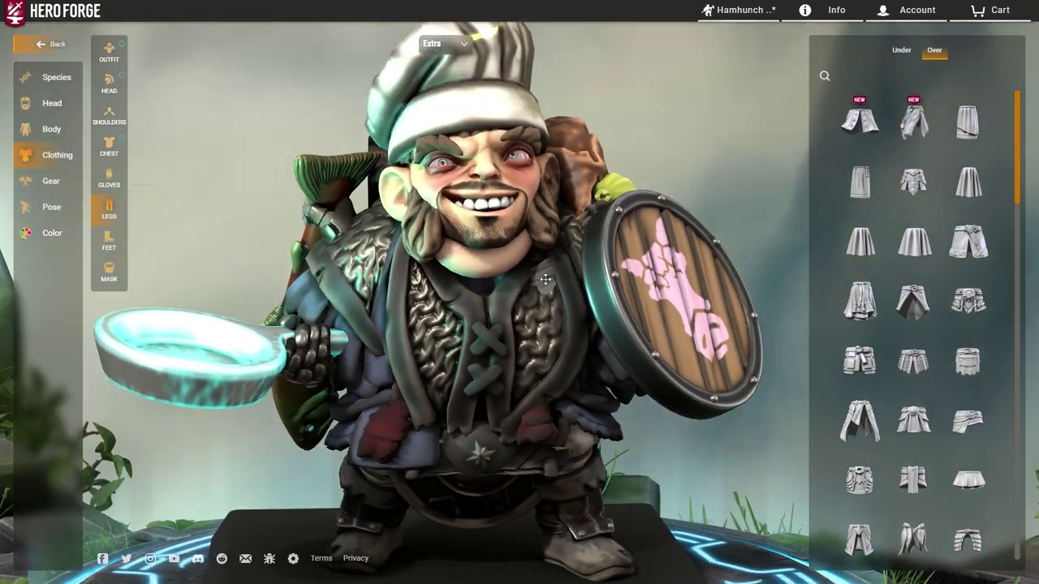
pyautogui.scroll(2, 545, 279)
pyautogui.moveTo(546, 280); pyautogui.dragTo(270, 221)
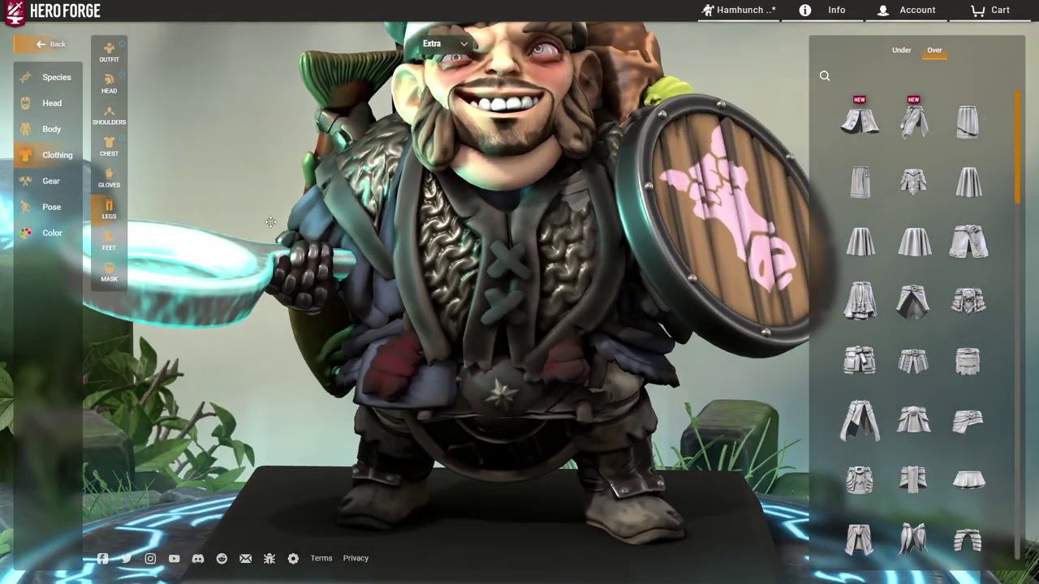
pyautogui.click(110, 160)
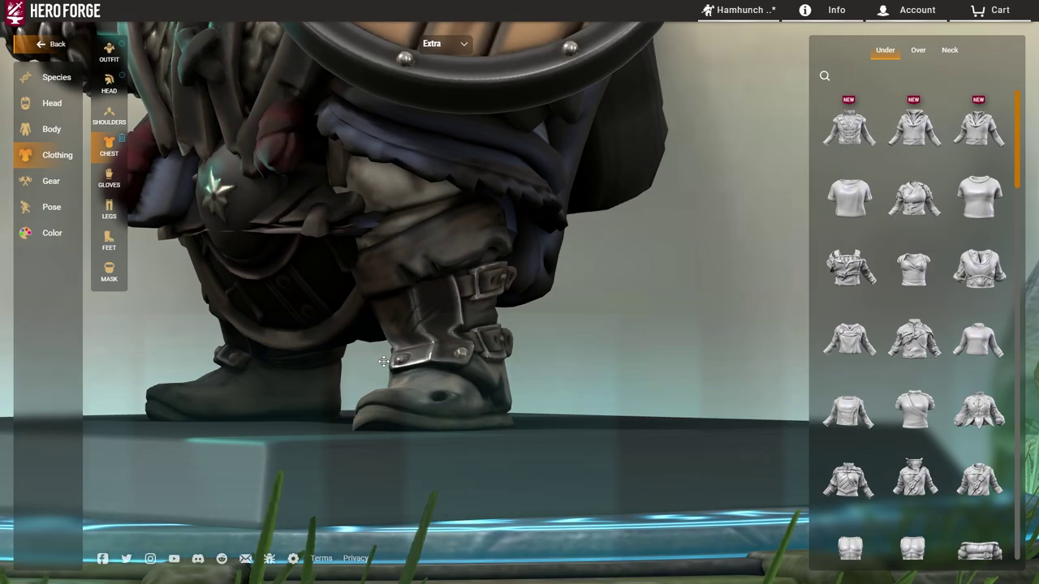
pyautogui.moveTo(384, 362); pyautogui.dragTo(559, 271)
pyautogui.scroll(-4, 555, 291)
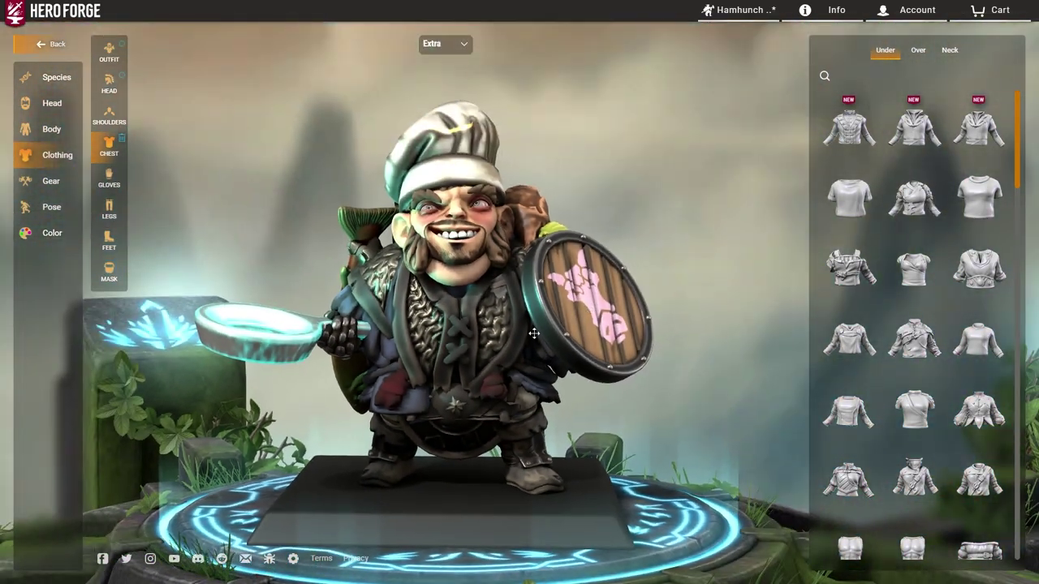
pyautogui.scroll(5, 431, 333)
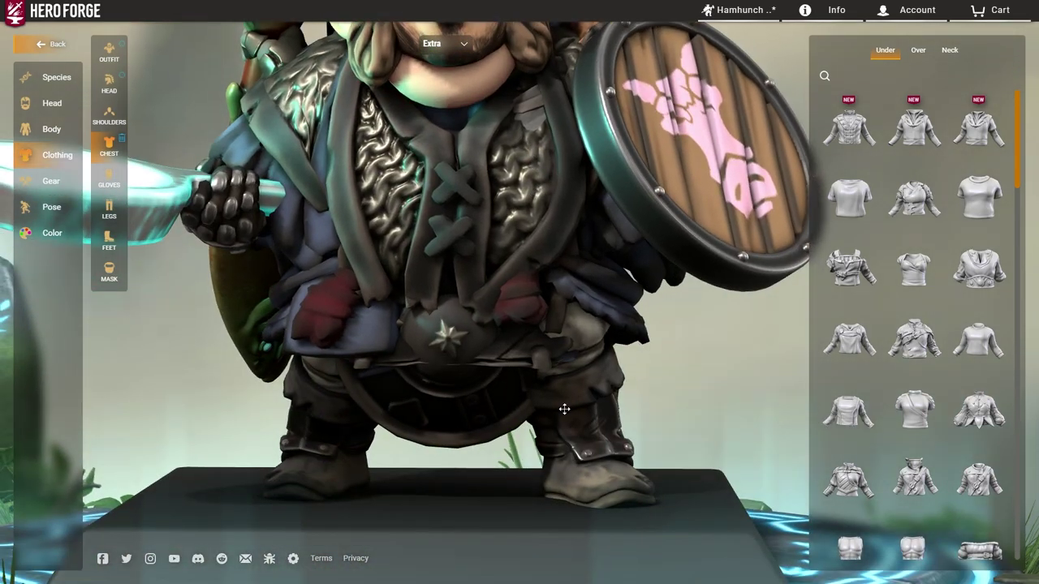
pyautogui.scroll(-5, 560, 391)
pyautogui.moveTo(398, 366); pyautogui.dragTo(662, 353)
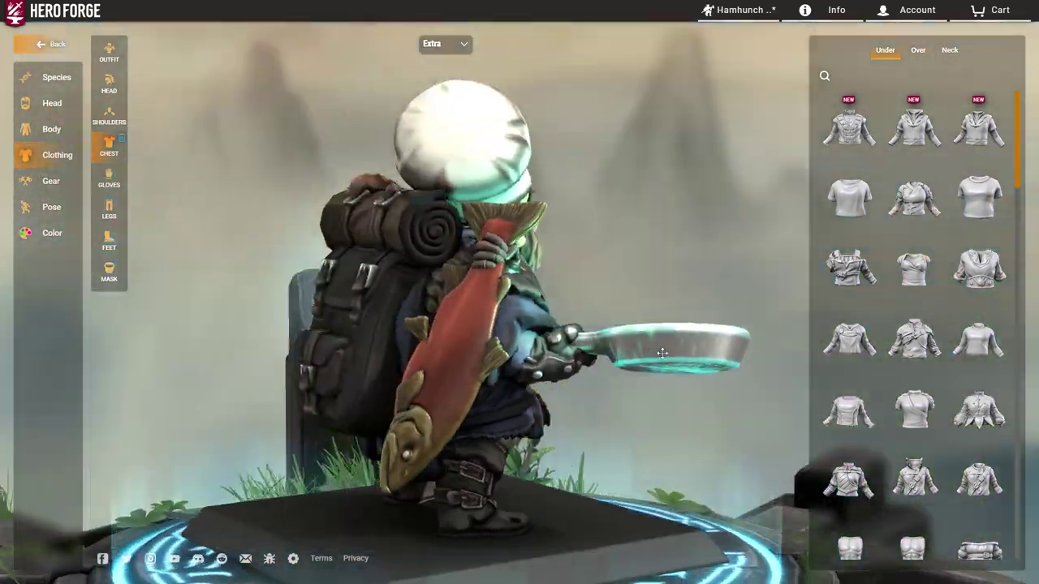
pyautogui.moveTo(475, 349); pyautogui.dragTo(539, 348)
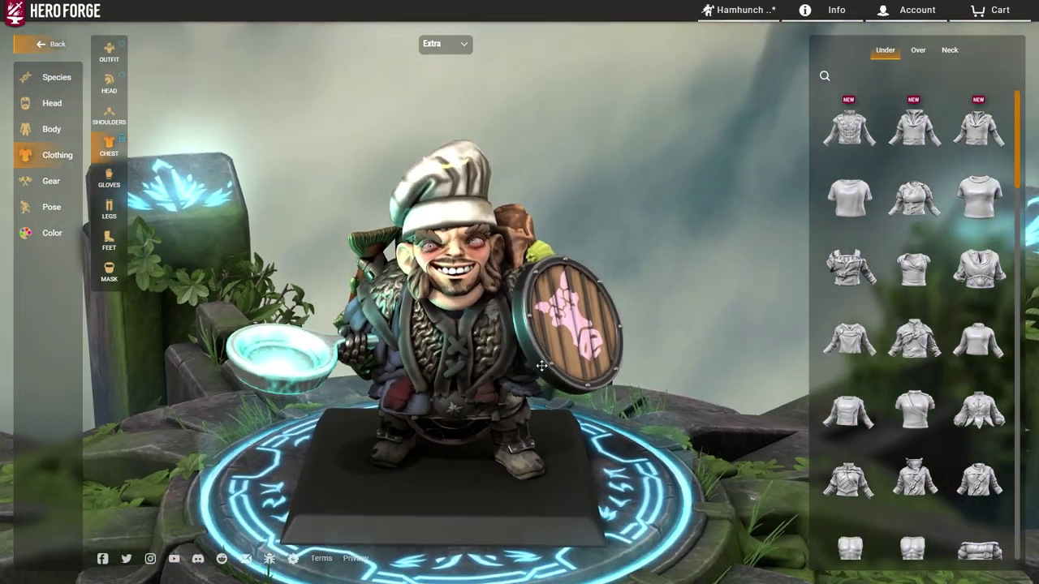
# Step: Examine the rodent figure's patched vest, belly, belt and legs up close
pyautogui.scroll(5, 541, 366)
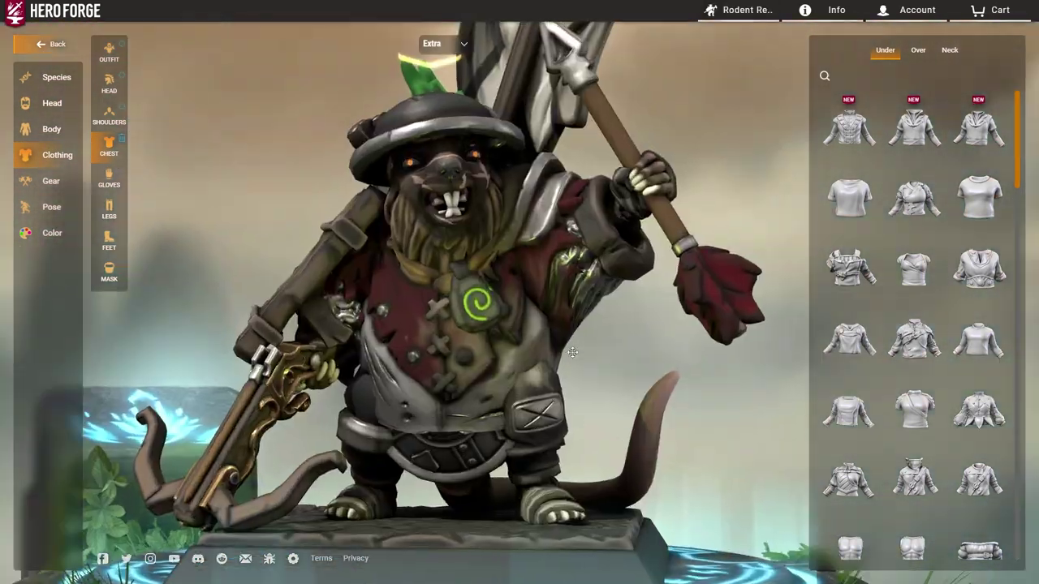
pyautogui.scroll(6, 595, 341)
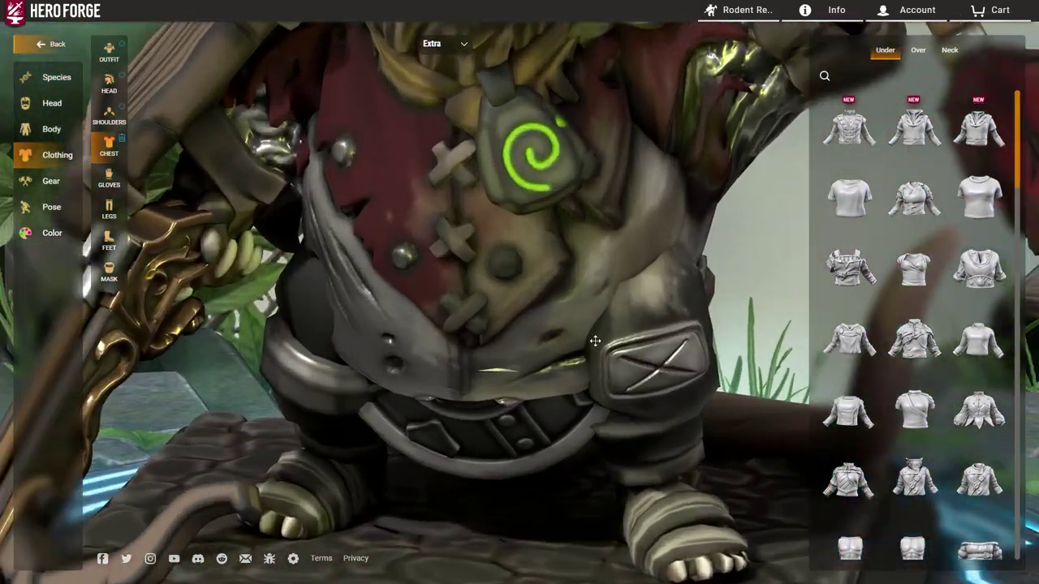
pyautogui.moveTo(595, 341); pyautogui.dragTo(506, 282)
pyautogui.scroll(-2, 496, 363)
pyautogui.scroll(2, 621, 353)
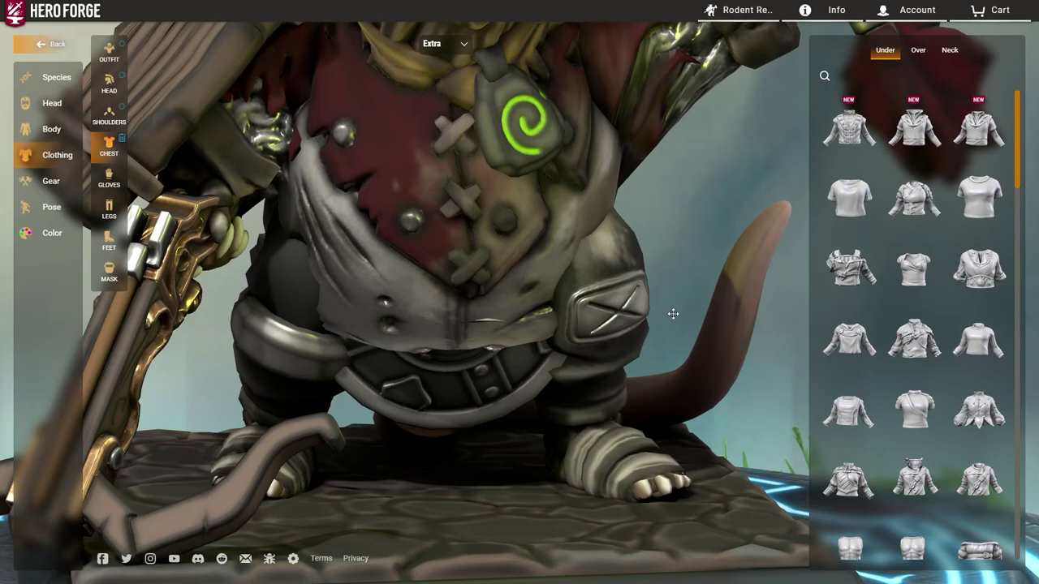
pyautogui.scroll(-3, 448, 285)
pyautogui.scroll(3, 487, 337)
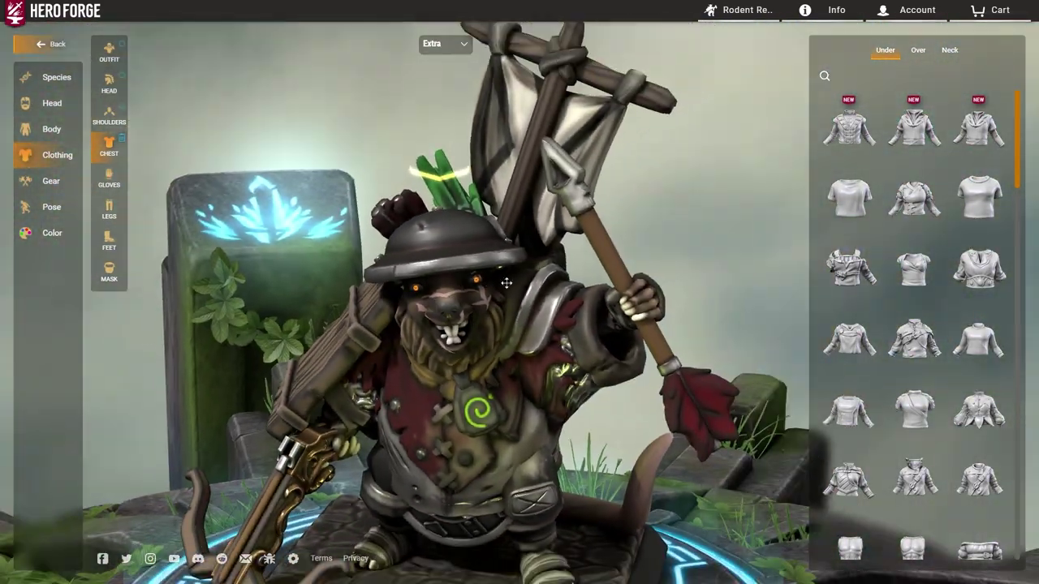
# Step: Examine the rodent figure's head, shoulders, arms and carried gear from several angles
pyautogui.moveTo(556, 312); pyautogui.dragTo(277, 293)
pyautogui.moveTo(569, 423); pyautogui.dragTo(663, 369)
pyautogui.scroll(5, 492, 336)
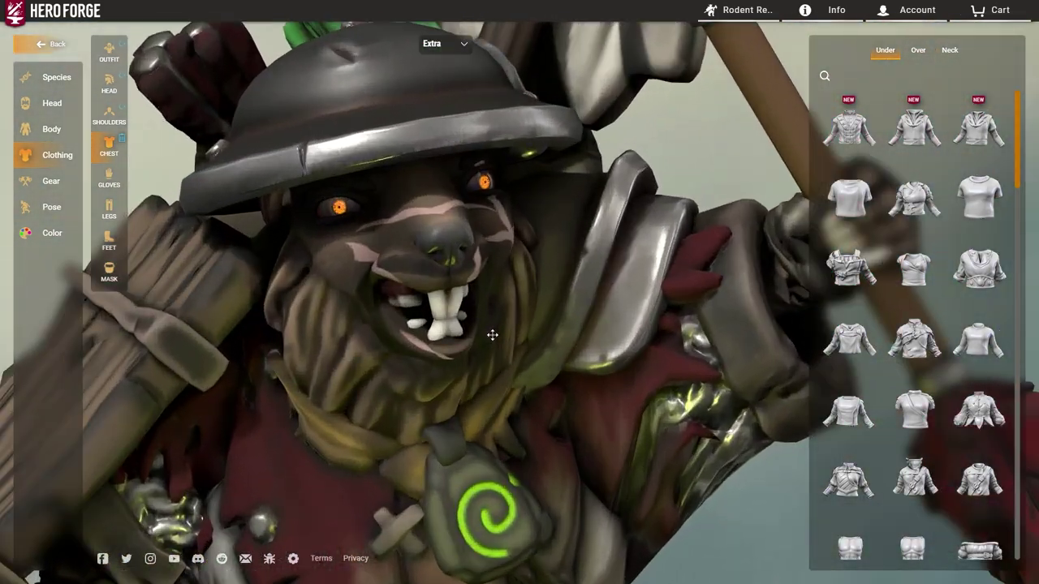
pyautogui.moveTo(492, 336); pyautogui.dragTo(456, 363)
pyautogui.scroll(-5, 555, 351)
pyautogui.scroll(-5, 555, 351)
pyautogui.scroll(4, 456, 363)
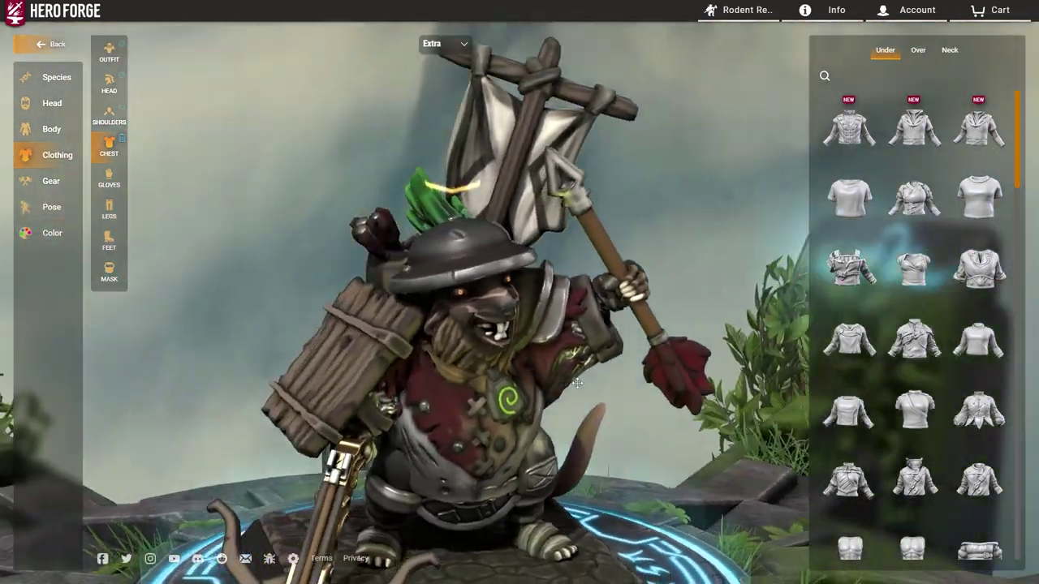
pyautogui.moveTo(550, 390); pyautogui.dragTo(387, 345)
pyautogui.moveTo(503, 327); pyautogui.dragTo(429, 282)
# Step: Open the extra character's advanced right arm pose and examine the rodent figure's shoulders and arms
pyautogui.click(51, 207)
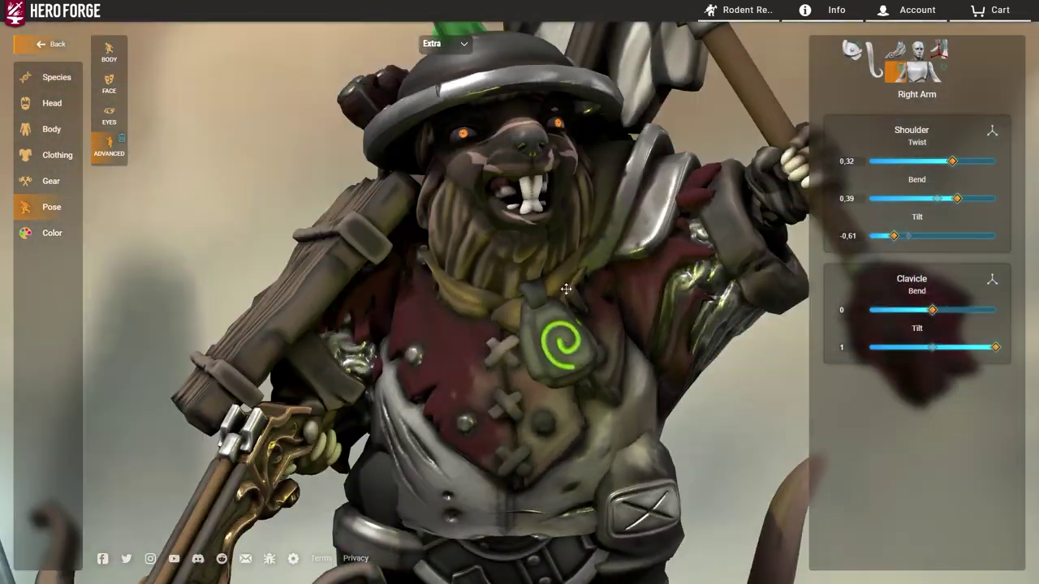
pyautogui.moveTo(566, 289); pyautogui.dragTo(544, 314)
pyautogui.scroll(-3, 544, 314)
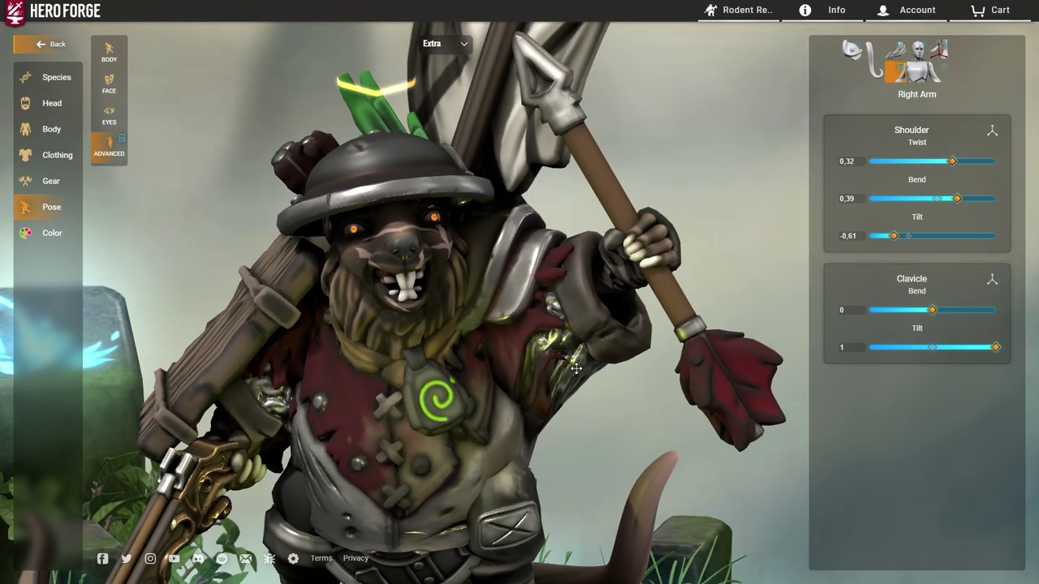
pyautogui.moveTo(544, 314); pyautogui.dragTo(523, 205, button='right')
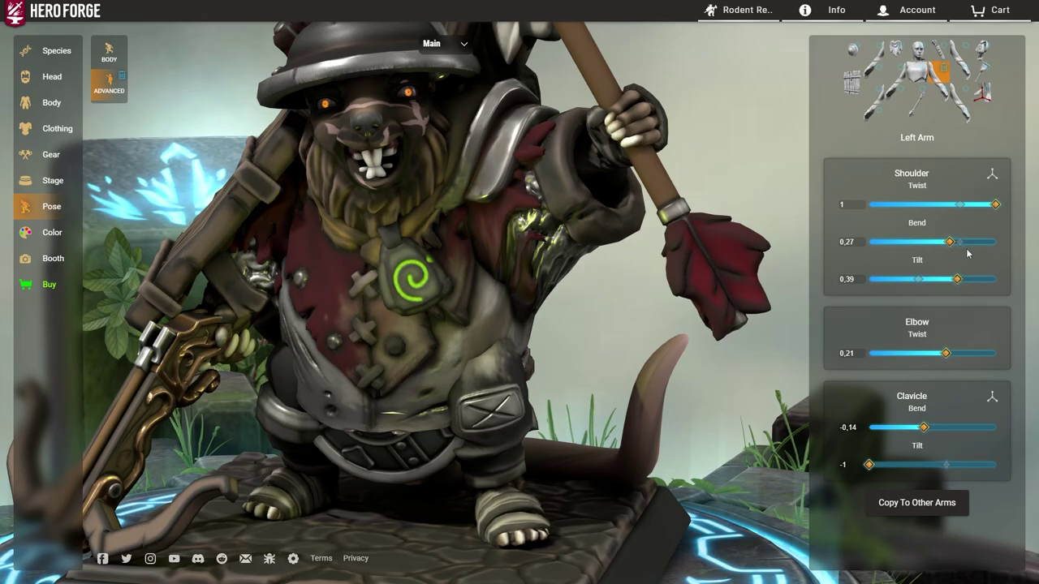
# Step: Try bending the main character's left shoulder to -0.85 to look into the arm joint, and revert it
pyautogui.moveTo(627, 252); pyautogui.dragTo(569, 282)
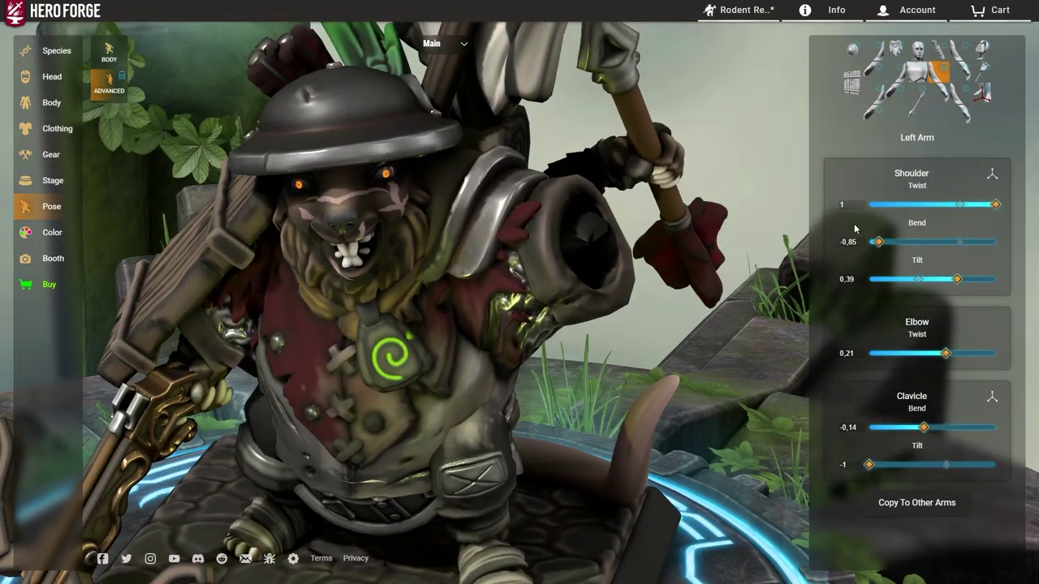
pyautogui.moveTo(755, 232); pyautogui.dragTo(453, 54)
pyautogui.click(434, 60)
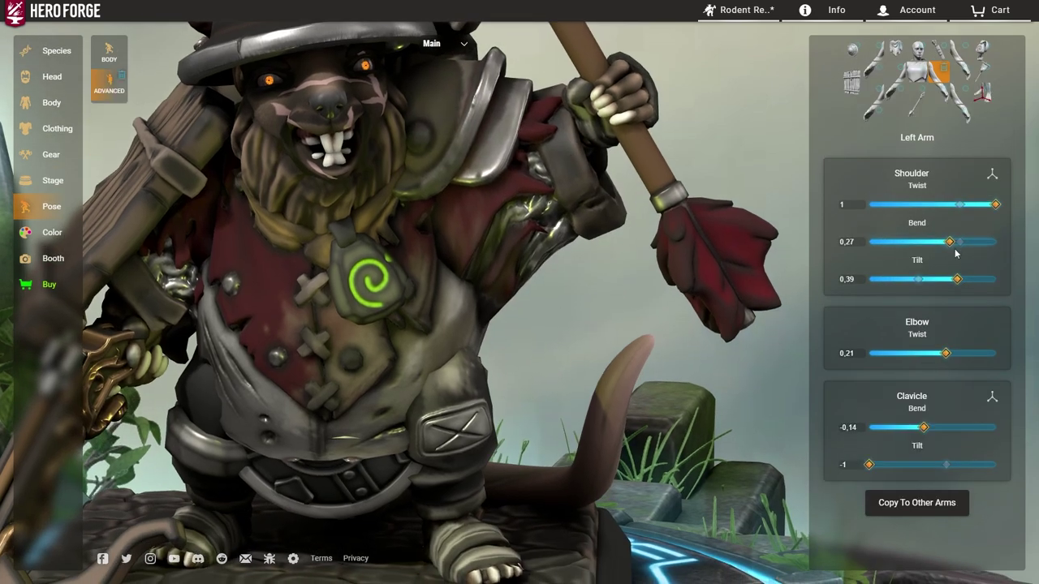
# Step: Set the extra character's left shoulder to twist 0.62, bend 0.8 and tilt -0.25, and check the arm from several angles
pyautogui.moveTo(925, 246); pyautogui.dragTo(1011, 240)
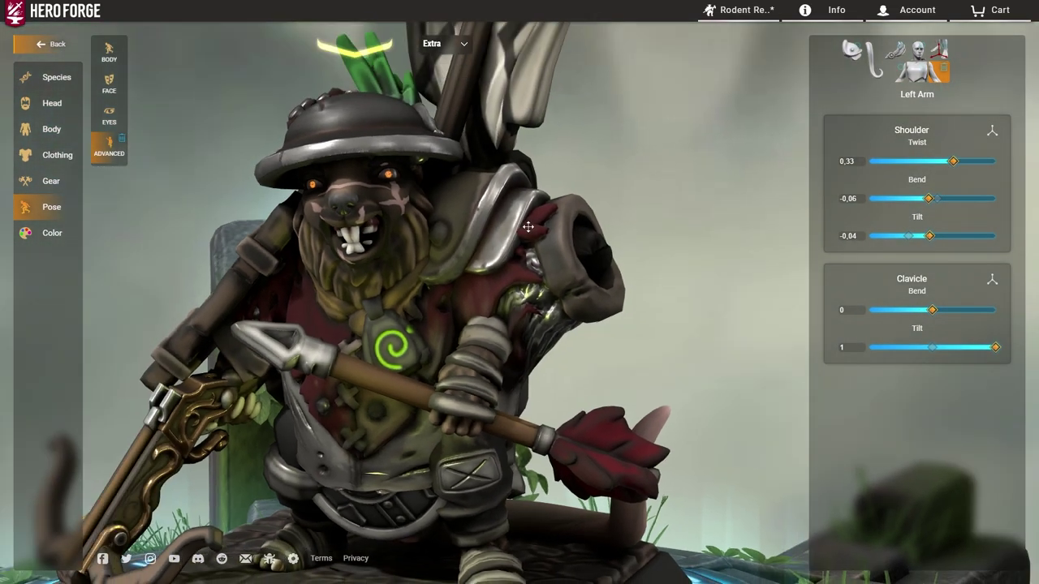
pyautogui.moveTo(947, 199); pyautogui.dragTo(982, 199)
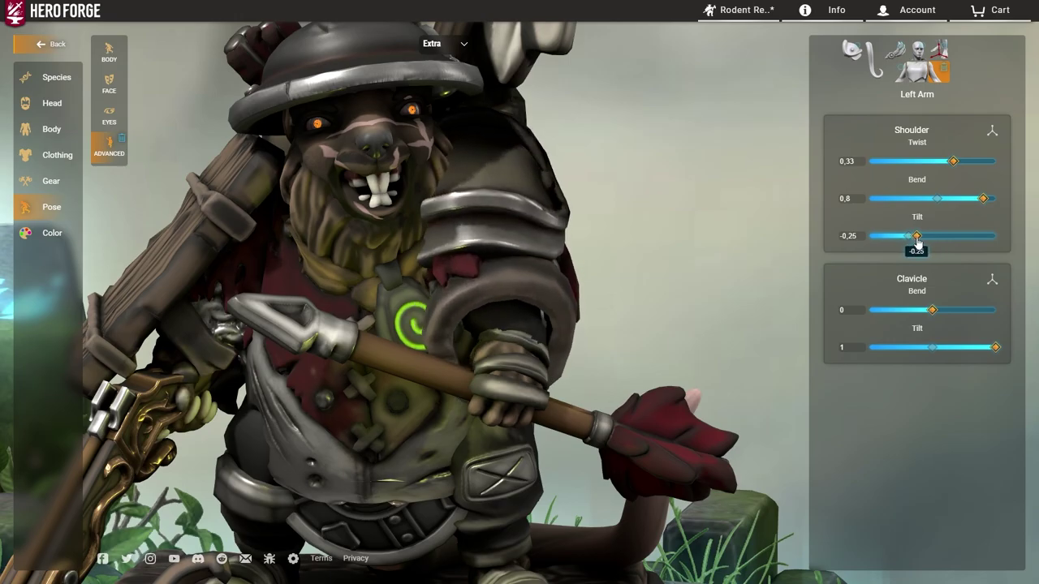
pyautogui.moveTo(972, 154); pyautogui.dragTo(973, 156)
pyautogui.scroll(-3, 587, 362)
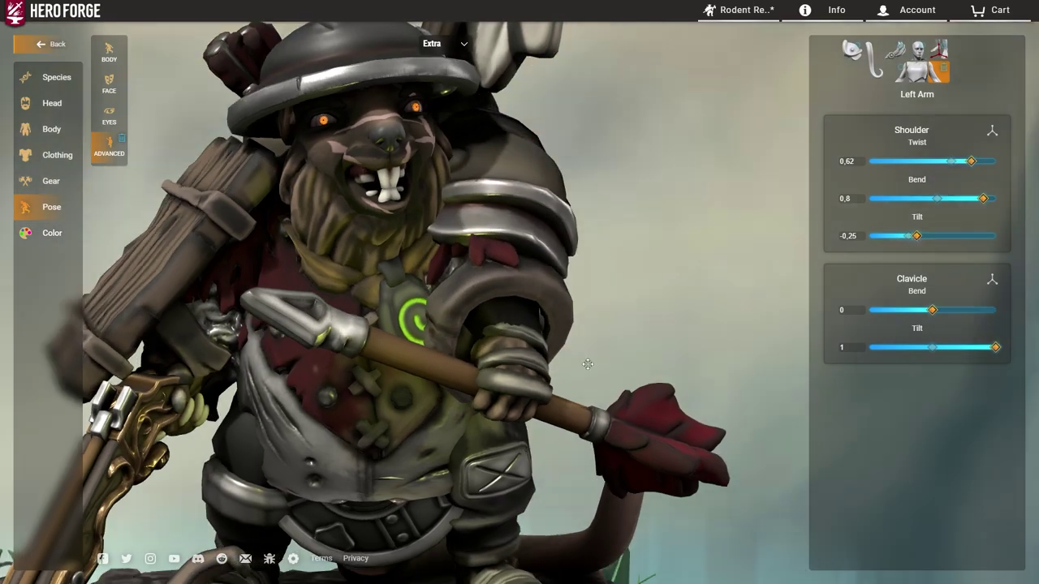
pyautogui.moveTo(587, 362); pyautogui.dragTo(503, 321)
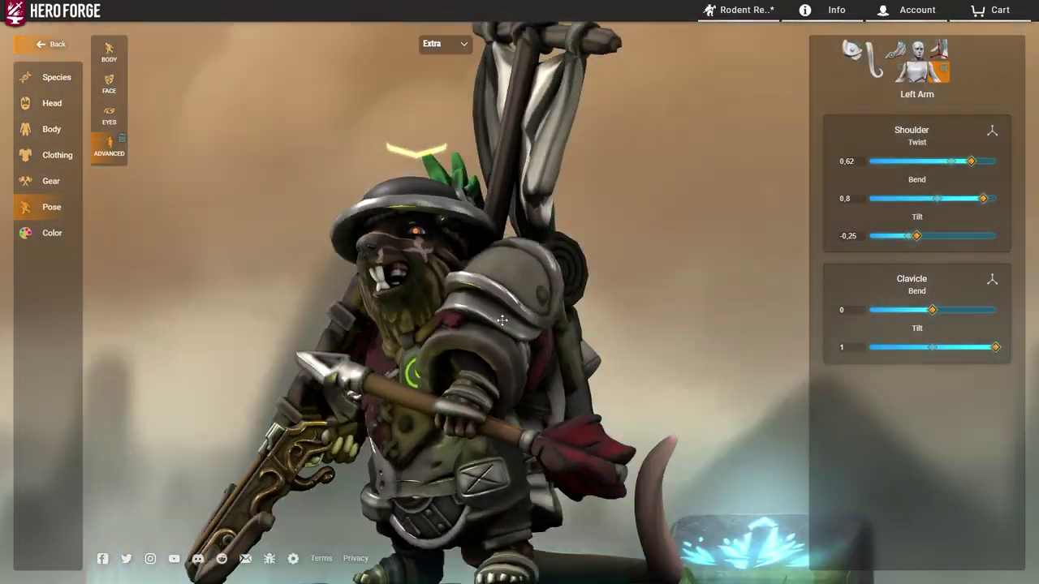
pyautogui.moveTo(640, 381); pyautogui.dragTo(621, 323)
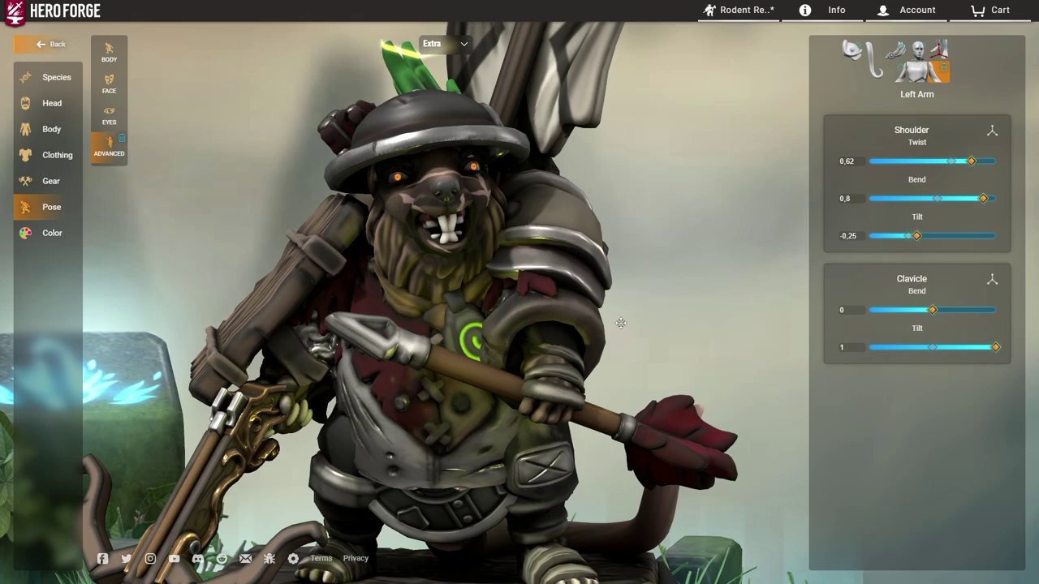
pyautogui.moveTo(636, 338); pyautogui.dragTo(608, 292, button='right')
pyautogui.scroll(2, 608, 292)
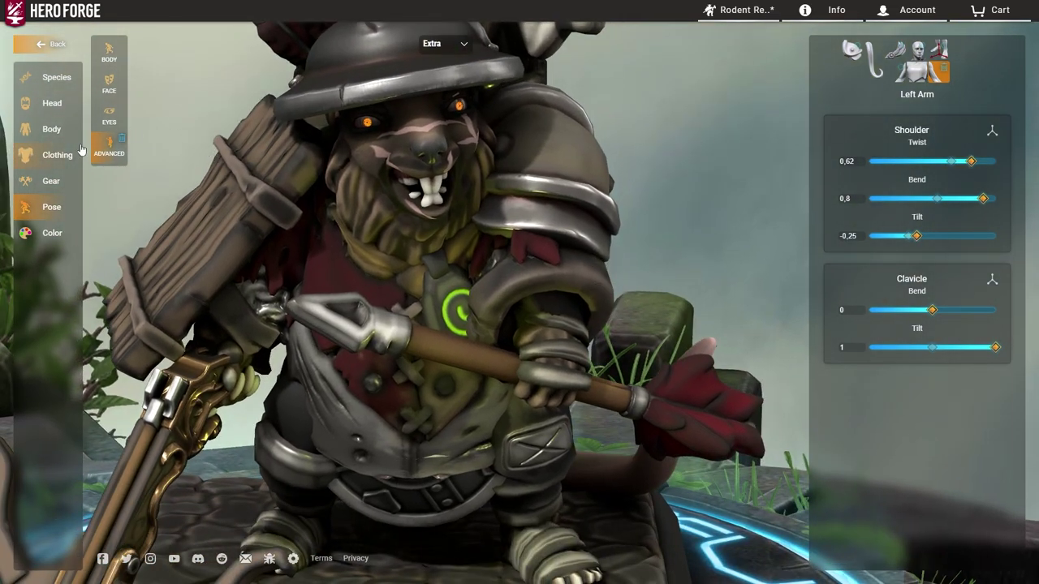
# Step: Replace the rodent's extra-character left arm with a different arm part from the torso options
pyautogui.click(110, 49)
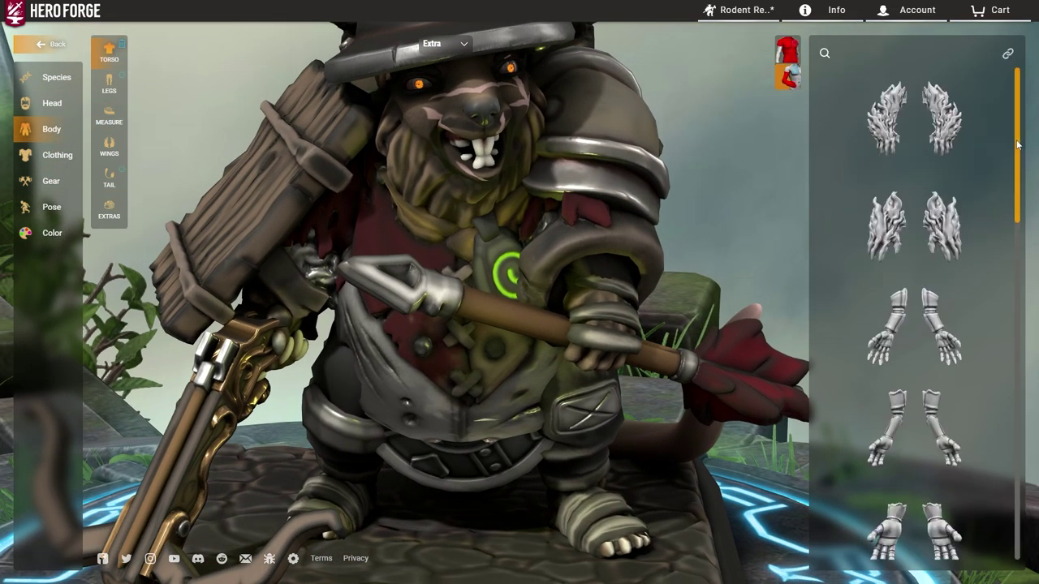
pyautogui.scroll(-3, 673, 311)
pyautogui.moveTo(673, 311); pyautogui.dragTo(634, 277)
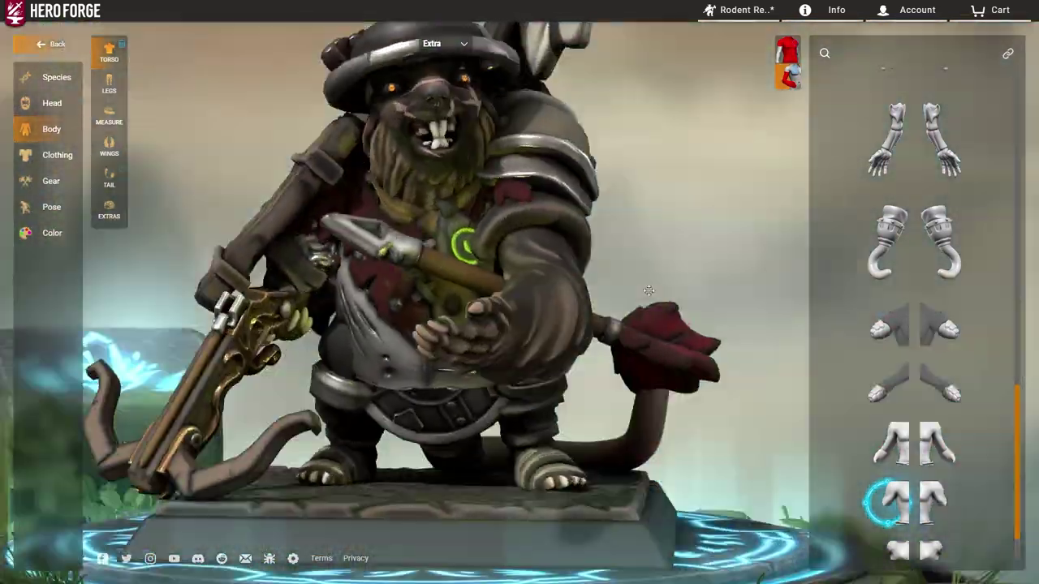
pyautogui.scroll(-2, 648, 291)
pyautogui.scroll(-2, 535, 269)
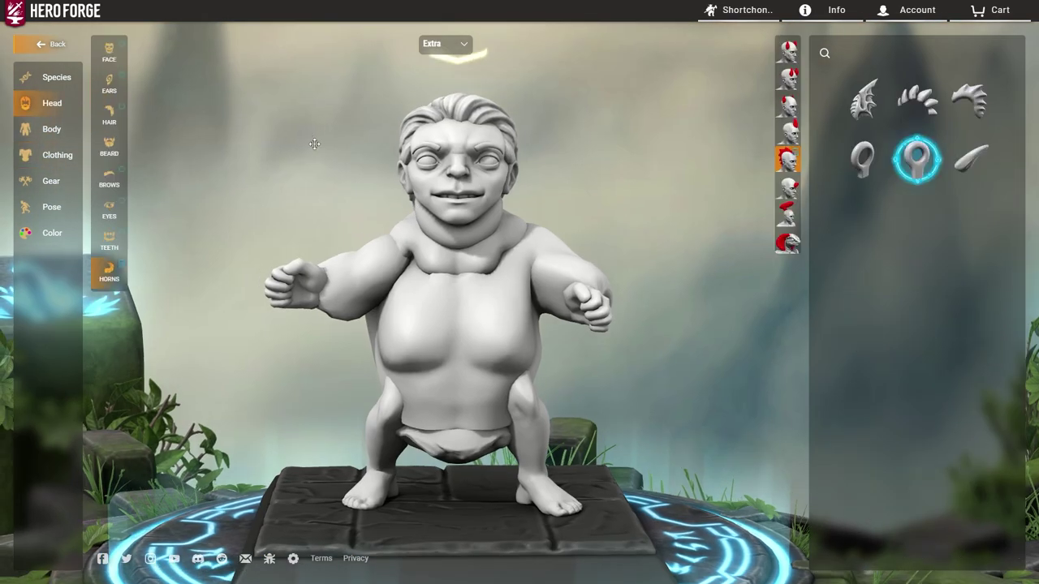
# Step: Give the plain stocky figure's extra character a full beard and a stern, heavy-browed face with softness 1
pyautogui.scroll(-3, 470, 85)
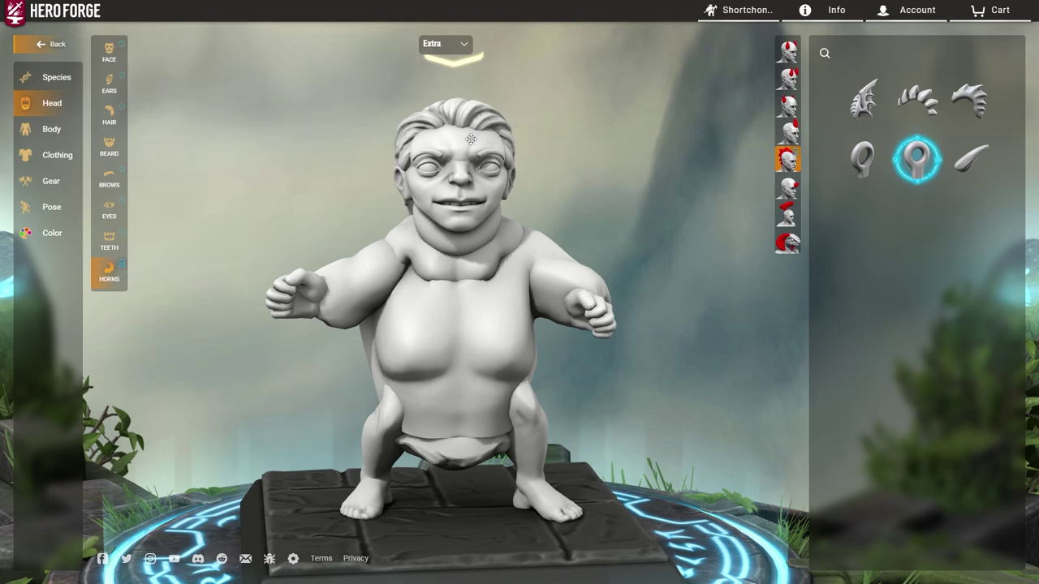
pyautogui.scroll(2, 471, 139)
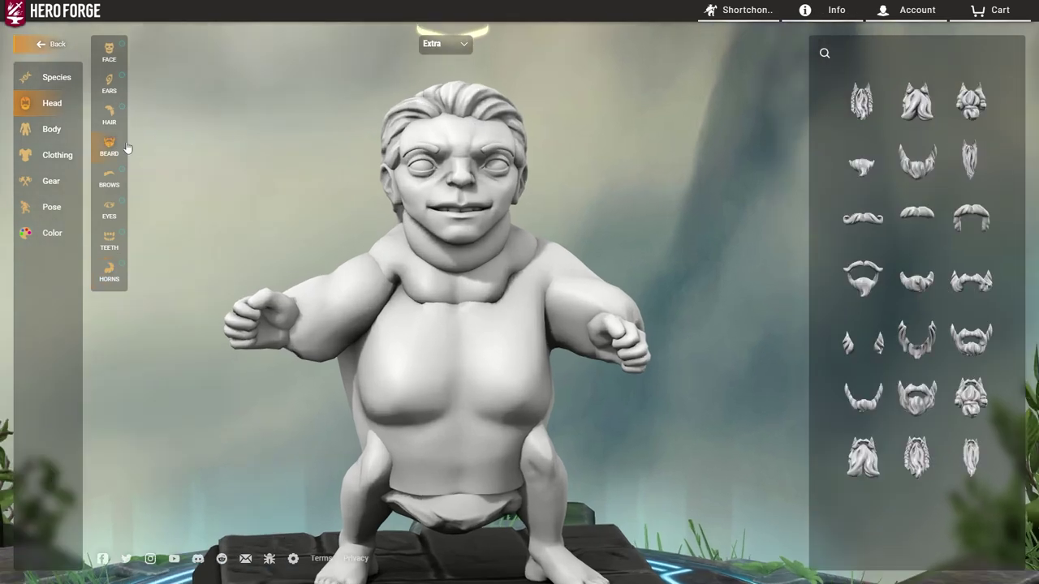
pyautogui.scroll(-3, 671, 310)
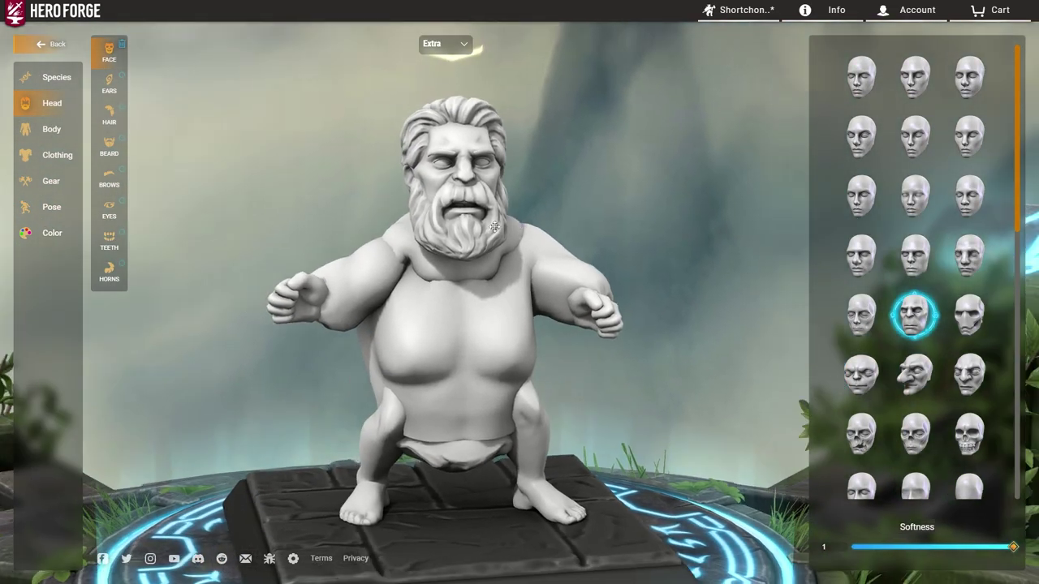
# Step: Dress the extra character in a slashed open-faced helmet and a laced vest with ragged sleeves
pyautogui.click(57, 151)
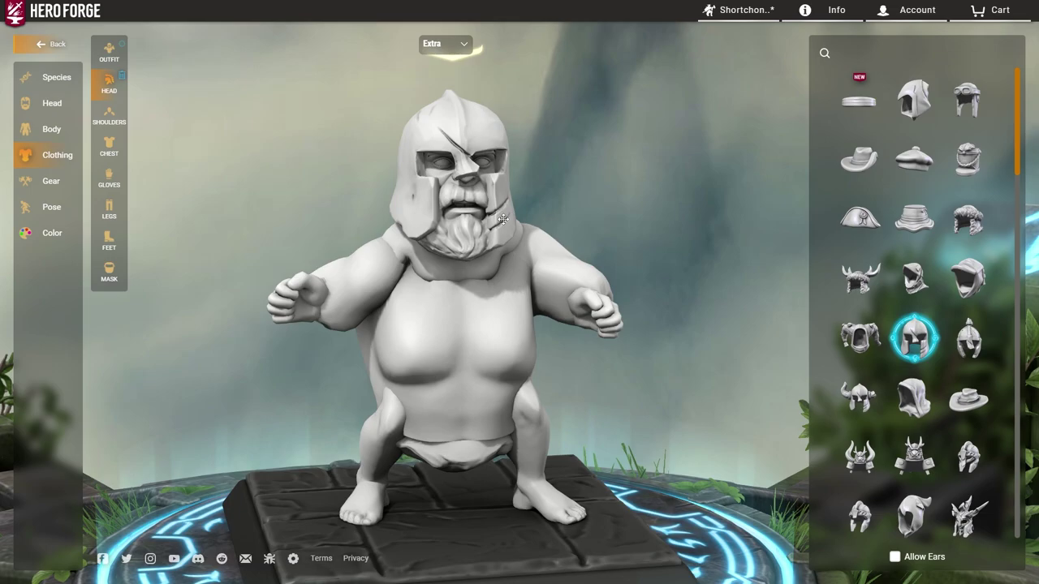
pyautogui.click(918, 50)
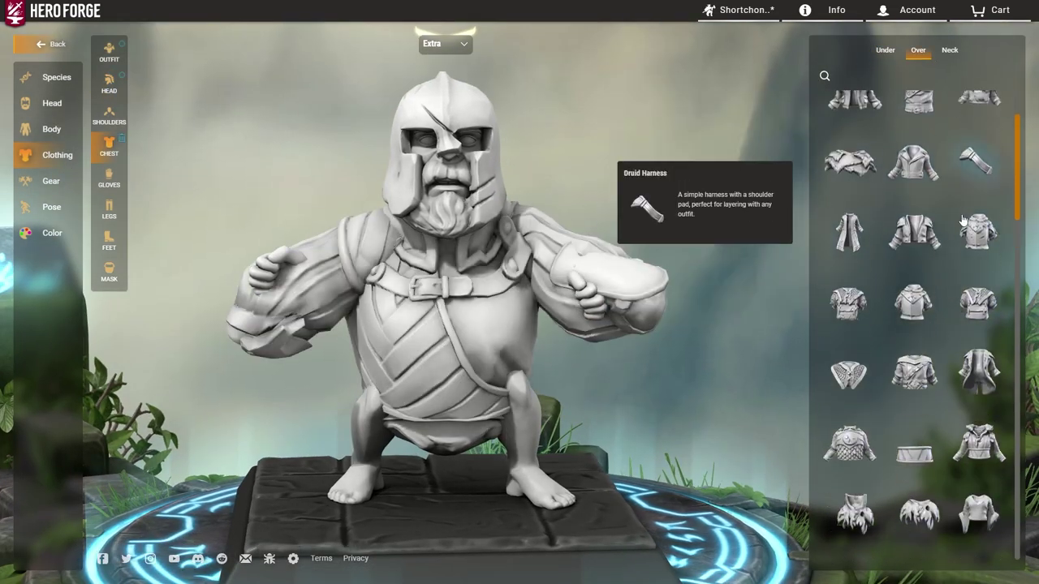
pyautogui.click(849, 248)
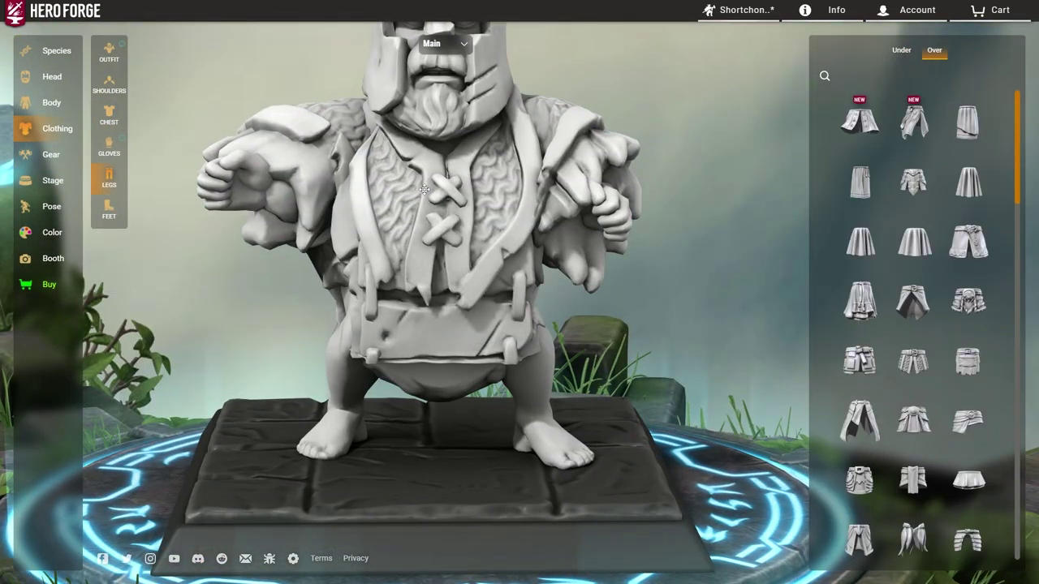
# Step: Give the main character leg coverings, spiked footwear and bladed gloves on both hands
pyautogui.click(901, 50)
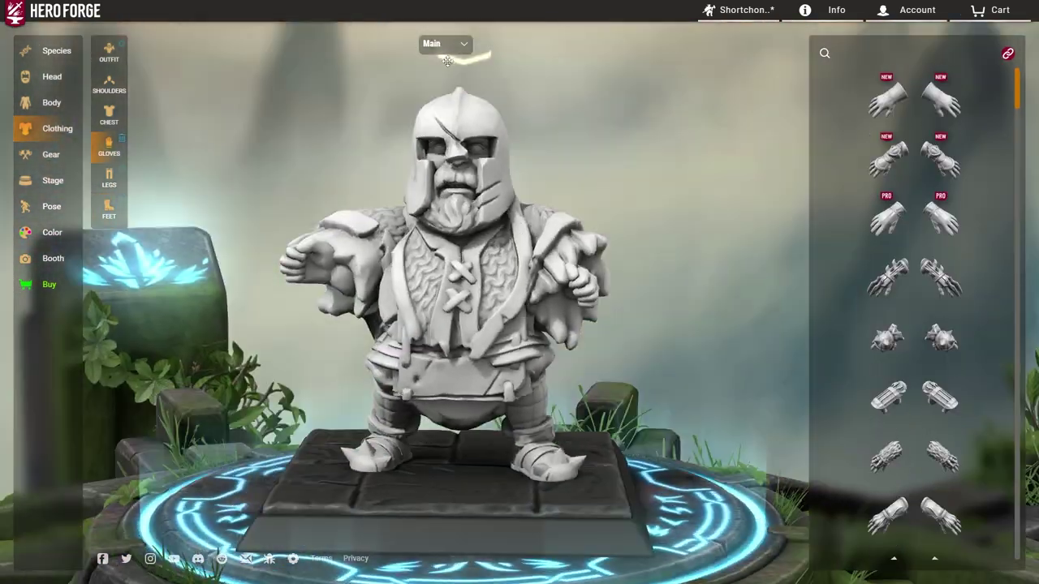
pyautogui.moveTo(447, 62); pyautogui.dragTo(389, 65)
pyautogui.click(940, 278)
pyautogui.scroll(-5, 455, 292)
pyautogui.scroll(4, 455, 292)
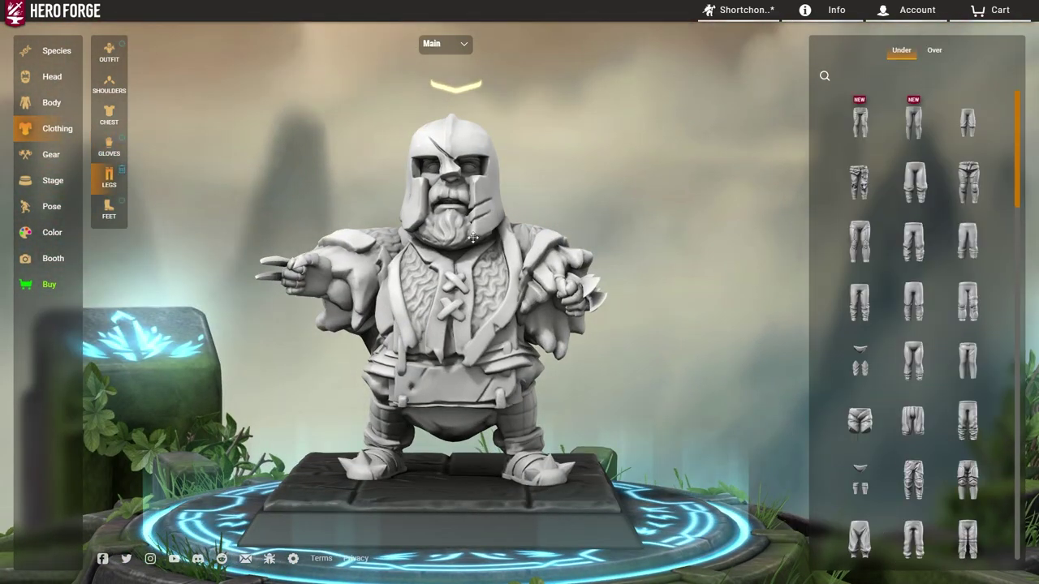
# Step: Add the layered skirt with tassels as the main character's outer legwear and check it from several angles
pyautogui.moveTo(473, 238); pyautogui.dragTo(560, 227)
pyautogui.click(932, 50)
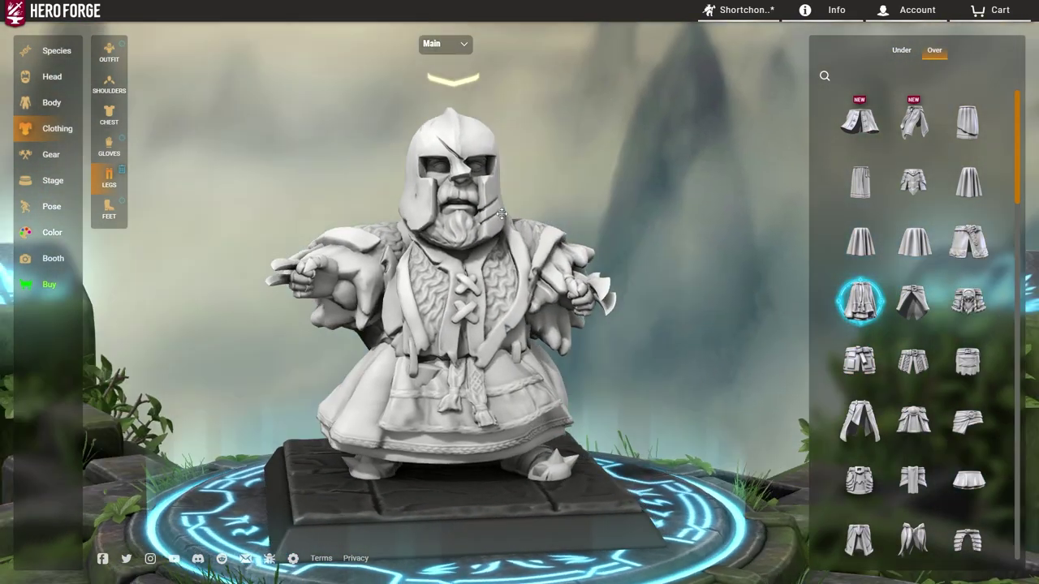
pyautogui.moveTo(502, 213)
pyautogui.mouseDown()
pyautogui.moveTo(251, 224)
pyautogui.moveTo(365, 357)
pyautogui.moveTo(515, 216)
pyautogui.moveTo(455, 229)
pyautogui.moveTo(324, 226)
pyautogui.moveTo(492, 220)
pyautogui.mouseUp()
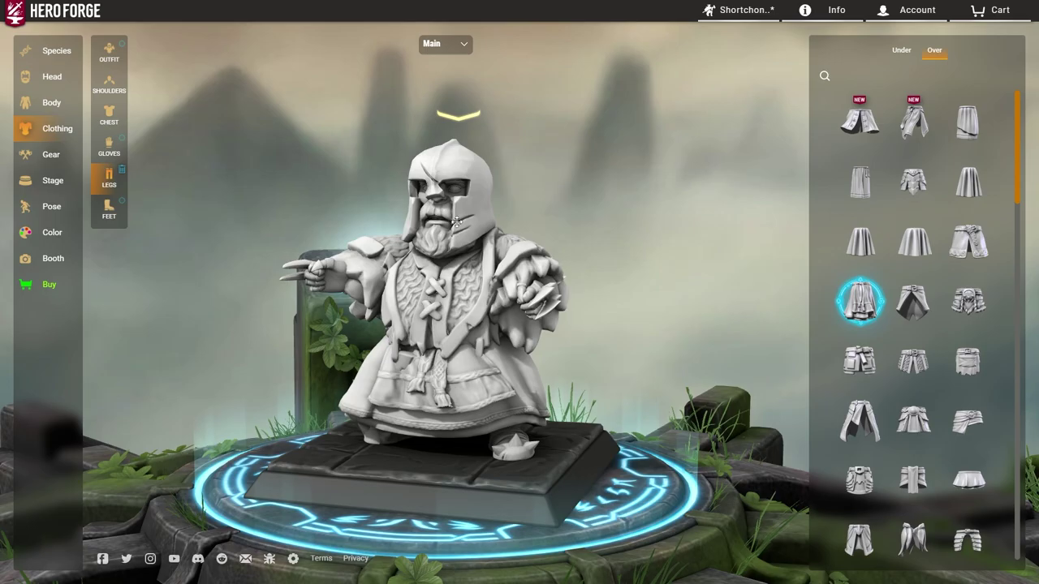
pyautogui.moveTo(456, 222); pyautogui.dragTo(501, 231)
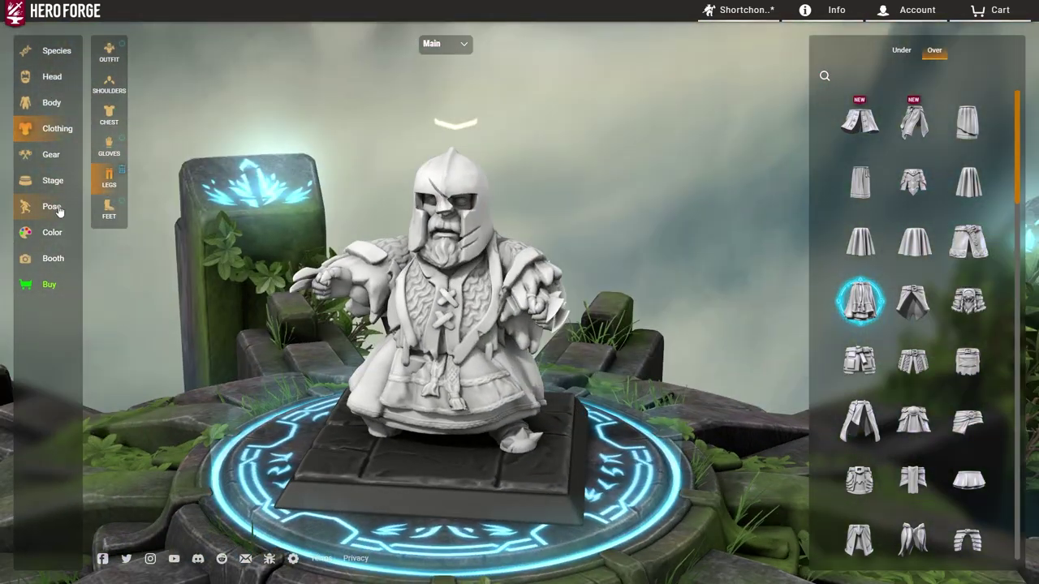
# Step: Try the low crouching pose with an outstretched arm on the extra character, and undo it
pyautogui.click(51, 207)
pyautogui.moveTo(680, 243); pyautogui.dragTo(504, 147)
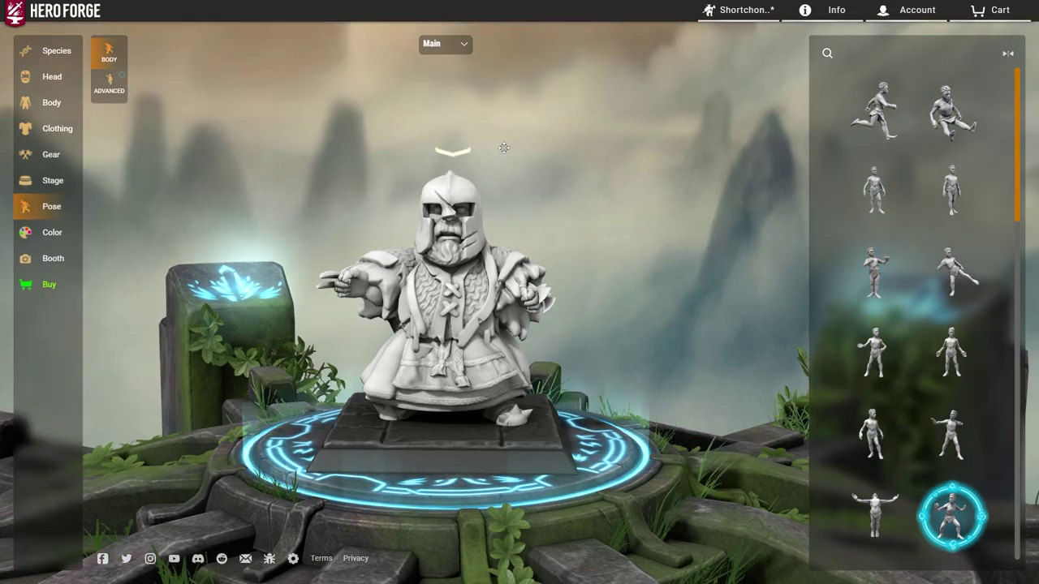
pyautogui.click(443, 53)
pyautogui.click(449, 69)
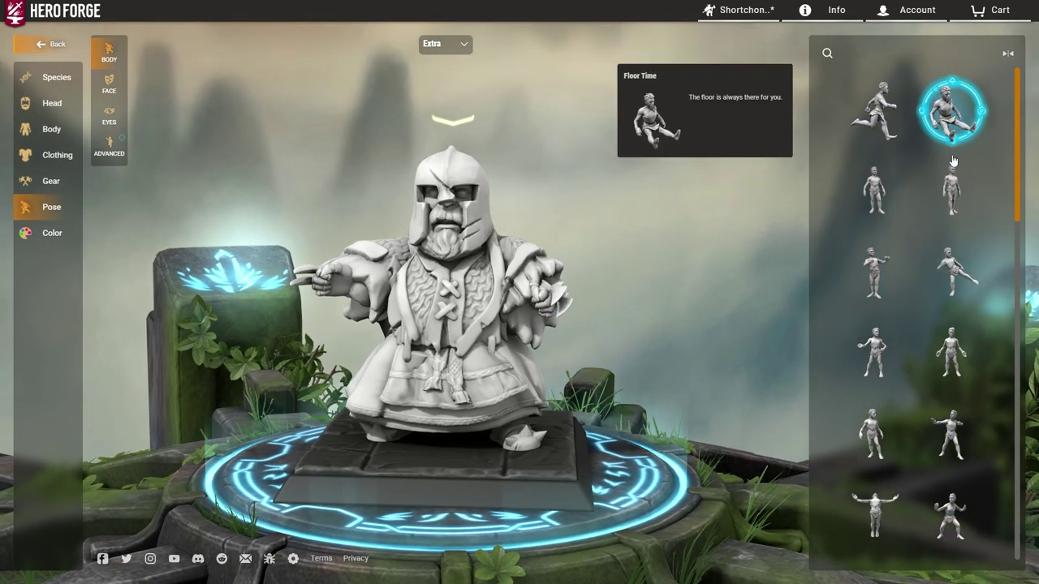
pyautogui.moveTo(1017, 148); pyautogui.dragTo(1014, 502)
pyautogui.moveTo(519, 292); pyautogui.dragTo(490, 319)
pyautogui.scroll(3, 489, 319)
pyautogui.click(963, 485)
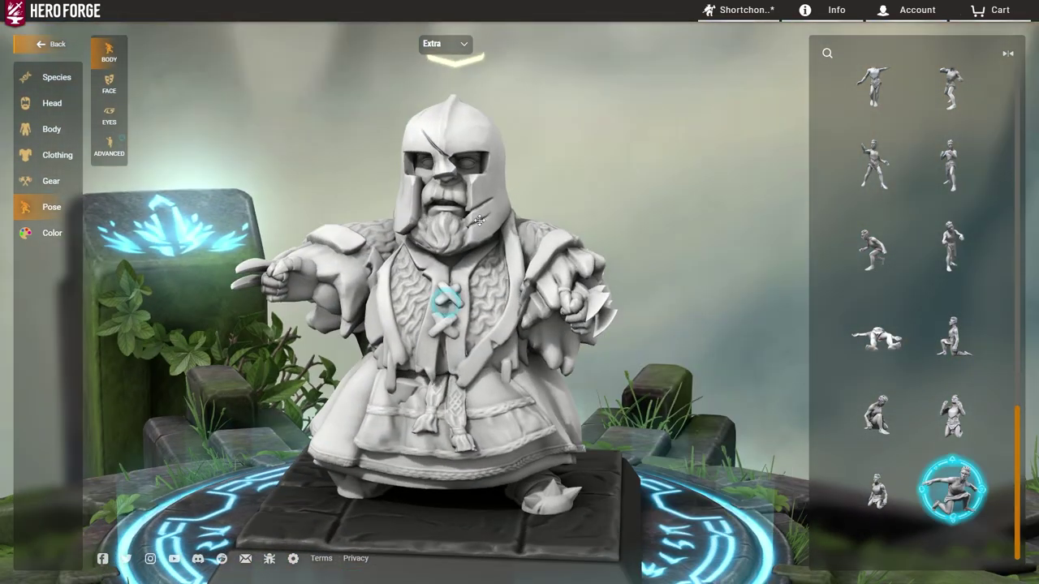
pyautogui.moveTo(480, 220); pyautogui.dragTo(92, 236)
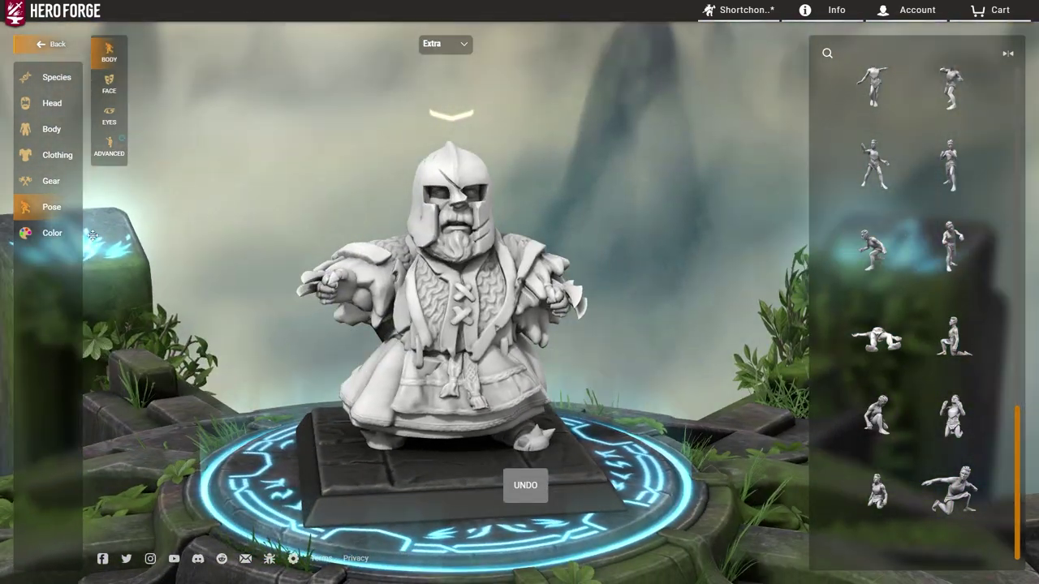
# Step: Switch to the main character, open the booth portrait and frame the helmeted figure closely from the front
pyautogui.click(432, 60)
pyautogui.click(53, 258)
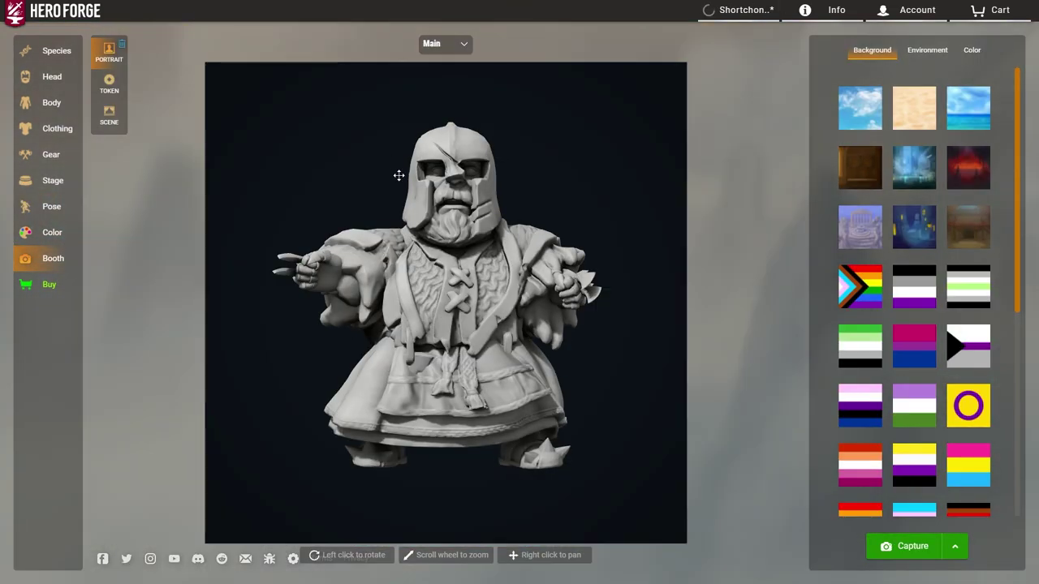
pyautogui.scroll(3, 473, 243)
pyautogui.moveTo(474, 244); pyautogui.dragTo(584, 239)
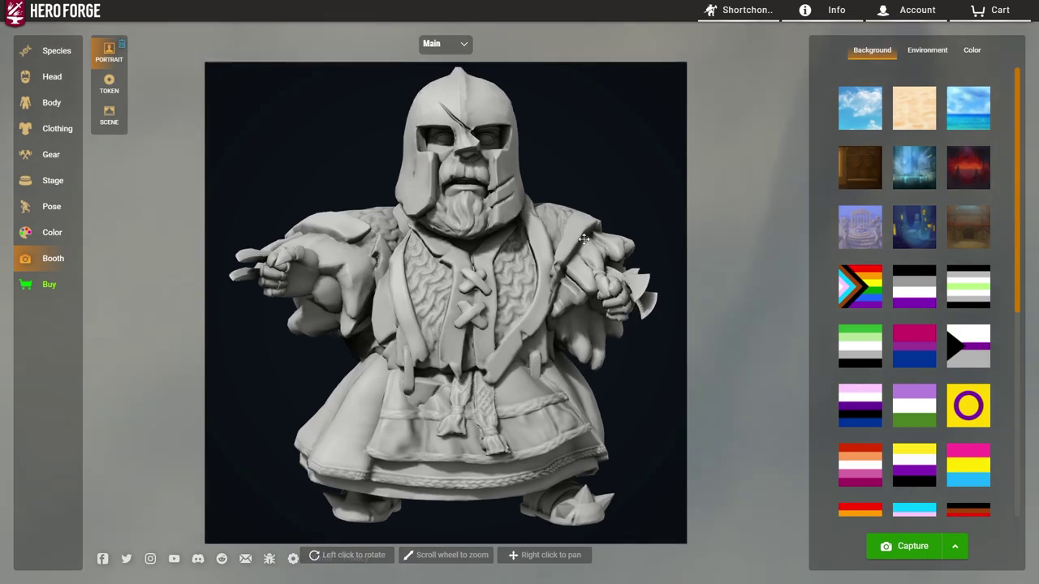
pyautogui.moveTo(583, 239); pyautogui.dragTo(540, 222)
pyautogui.moveTo(507, 220); pyautogui.dragTo(524, 219, button='right')
pyautogui.moveTo(524, 220)
pyautogui.mouseDown()
pyautogui.moveTo(568, 225)
pyautogui.moveTo(471, 229)
pyautogui.moveTo(516, 232)
pyautogui.moveTo(491, 229)
pyautogui.moveTo(510, 231)
pyautogui.moveTo(492, 228)
pyautogui.moveTo(508, 224)
pyautogui.moveTo(502, 214)
pyautogui.moveTo(527, 211)
pyautogui.moveTo(492, 214)
pyautogui.moveTo(507, 215)
pyautogui.mouseUp()
pyautogui.scroll(1, 547, 227)
pyautogui.scroll(-1, 547, 227)
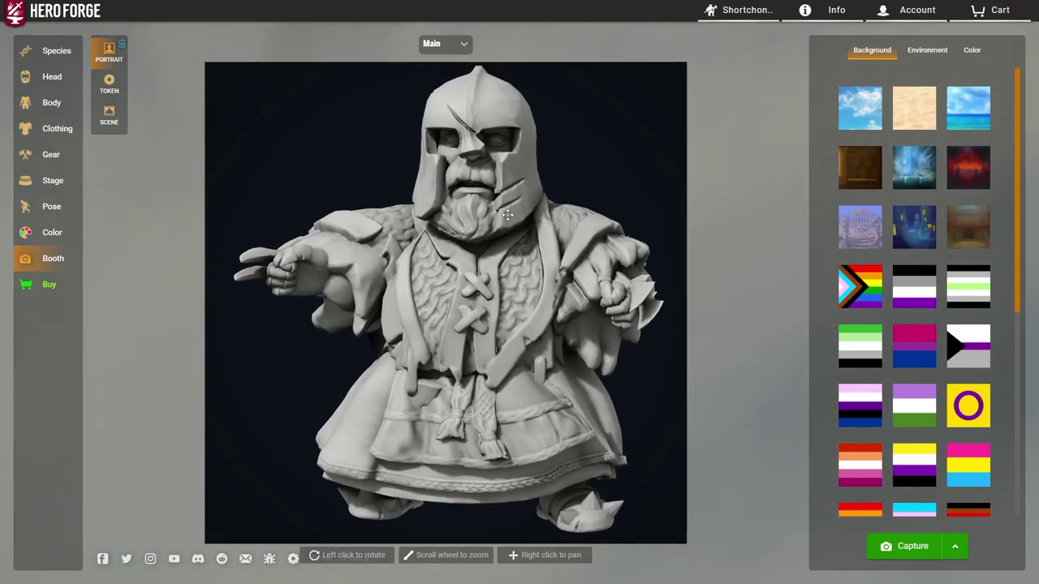